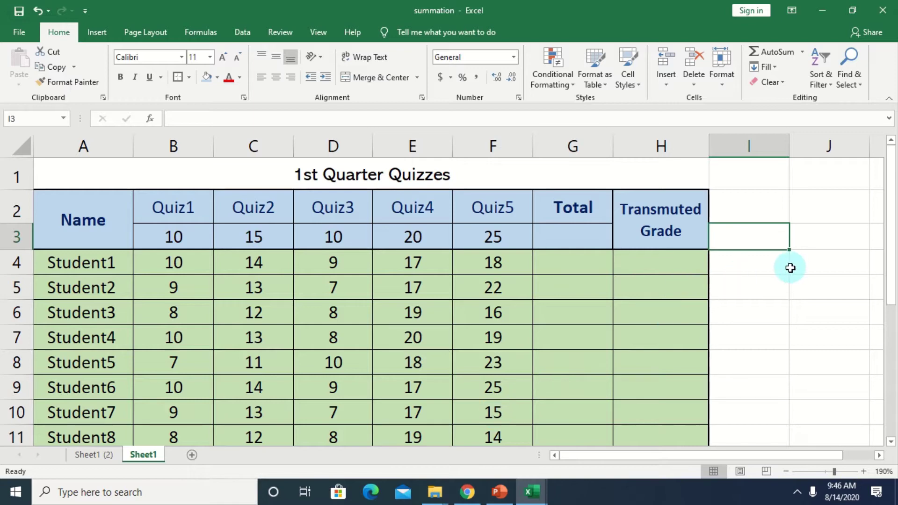
- Look over the quarterly grading table on Sheet1 (2), and return to the quiz table on Sheet1
{"action": "left_click", "coordinate": [103, 453]}
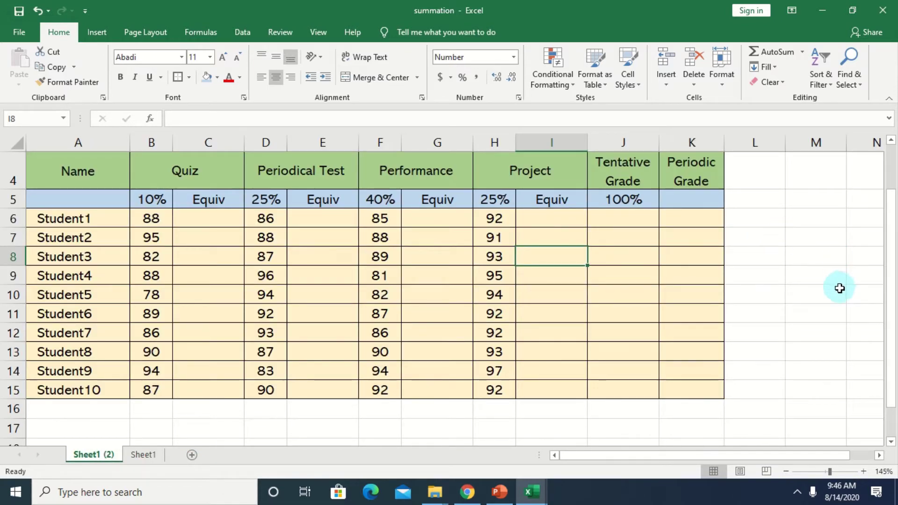
{"action": "scroll", "coordinate": [807, 308], "scroll_direction": "up", "scroll_amount": 1}
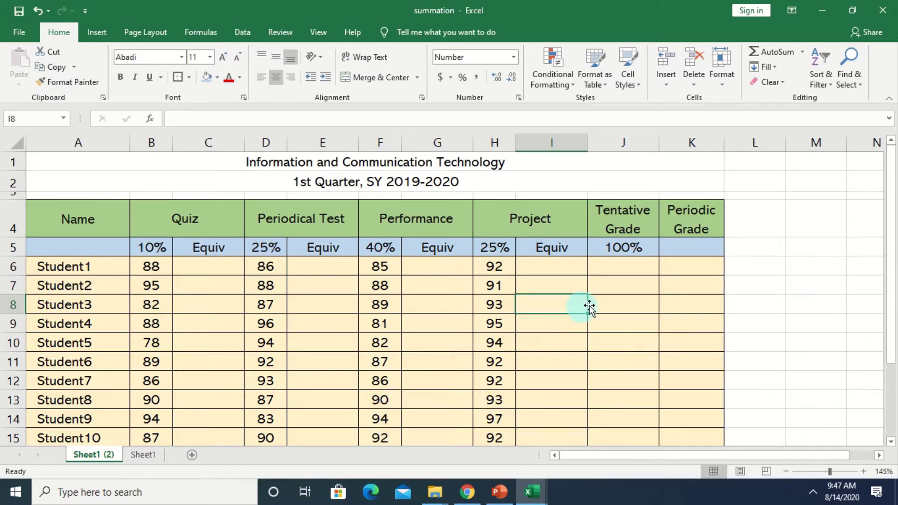
{"action": "left_click", "coordinate": [150, 454]}
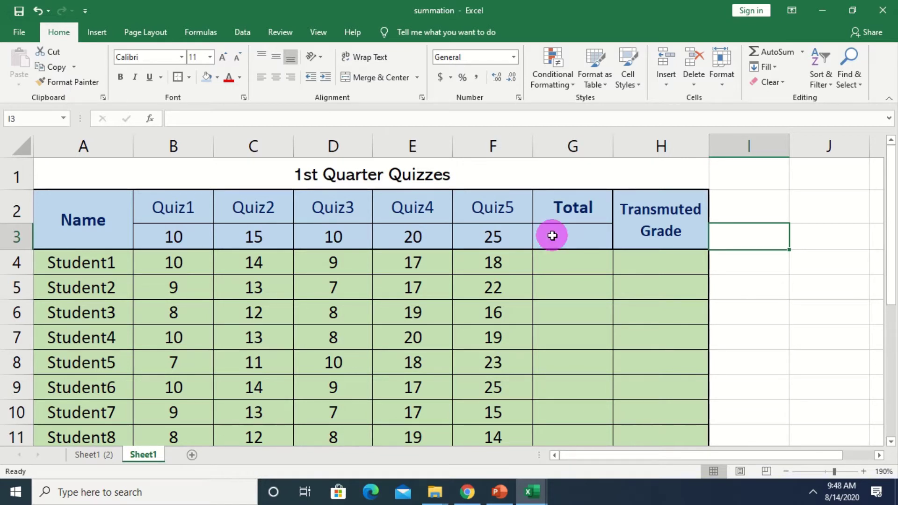
- Enter the formula =B3+C3+D3+E3+F3 in cell G3 to total the maximum scores of the five quizzes
{"action": "left_click", "coordinate": [553, 236]}
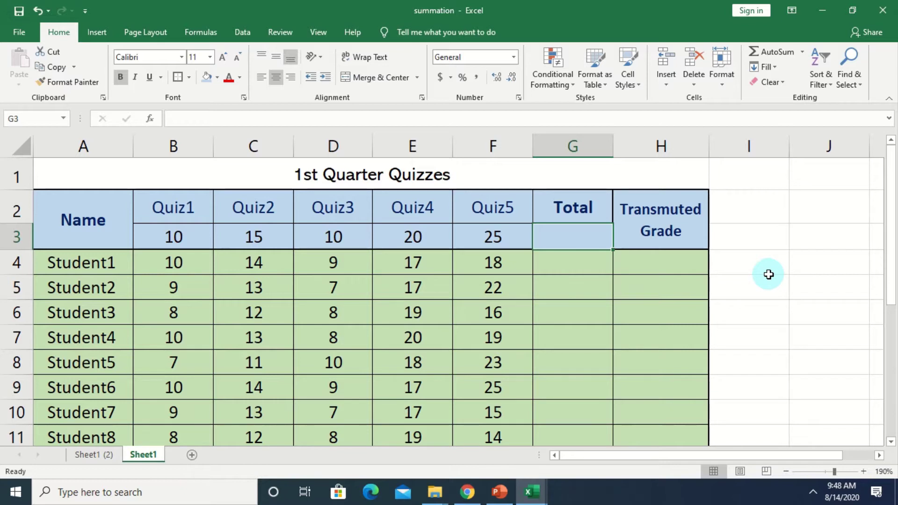
{"action": "type", "text": "="}
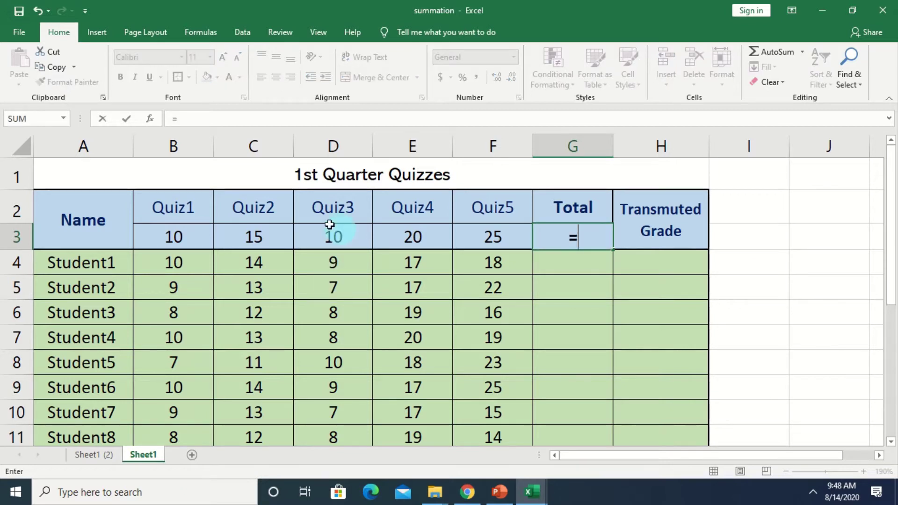
{"action": "left_click", "coordinate": [189, 235]}
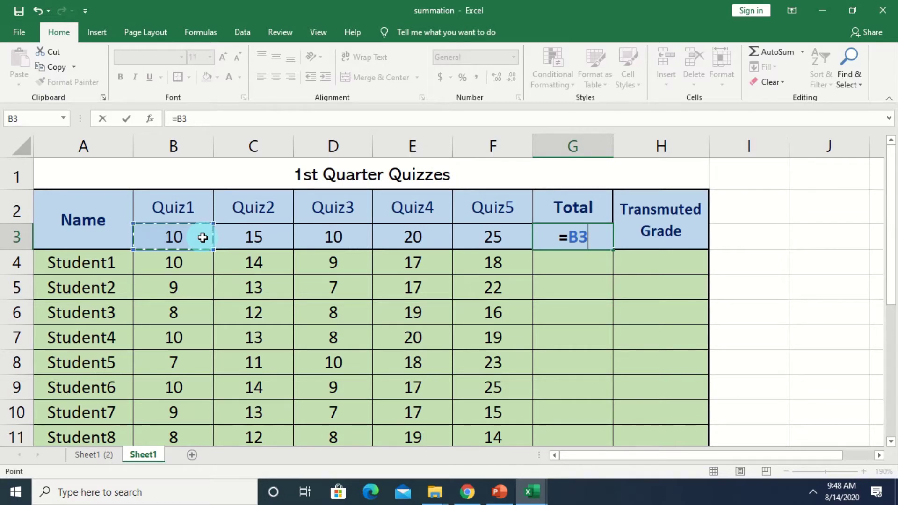
{"action": "type", "text": "+"}
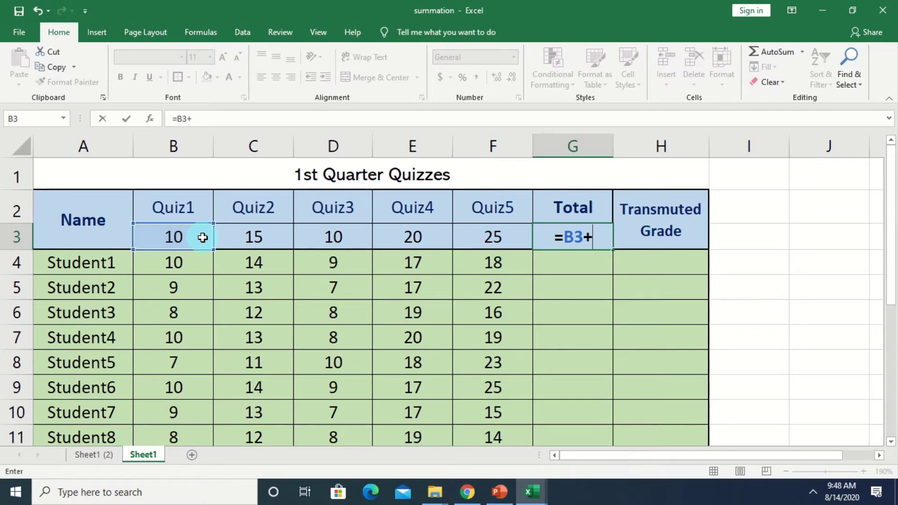
{"action": "left_click", "coordinate": [261, 233]}
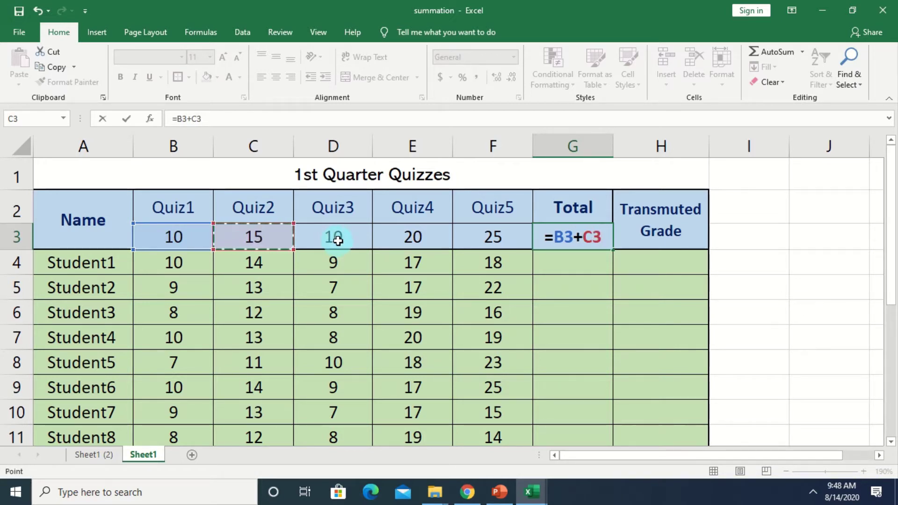
{"action": "type", "text": "+"}
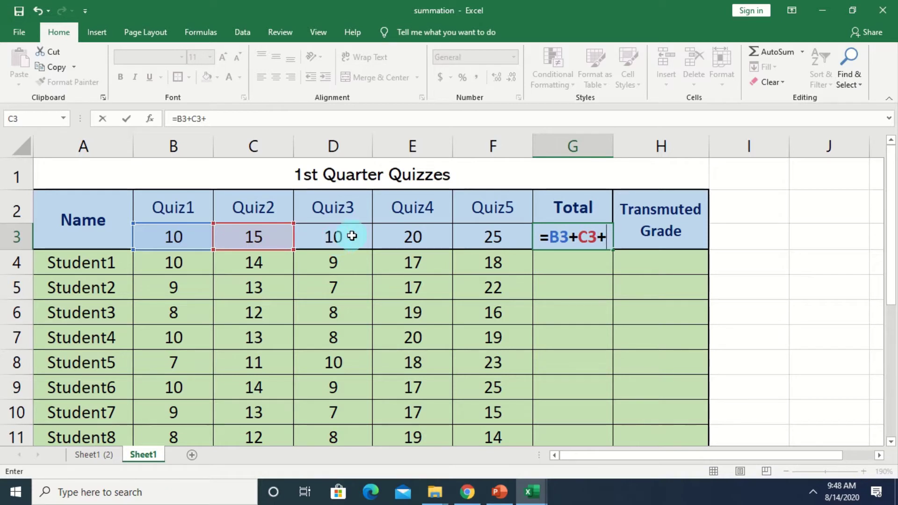
{"action": "left_click", "coordinate": [352, 236]}
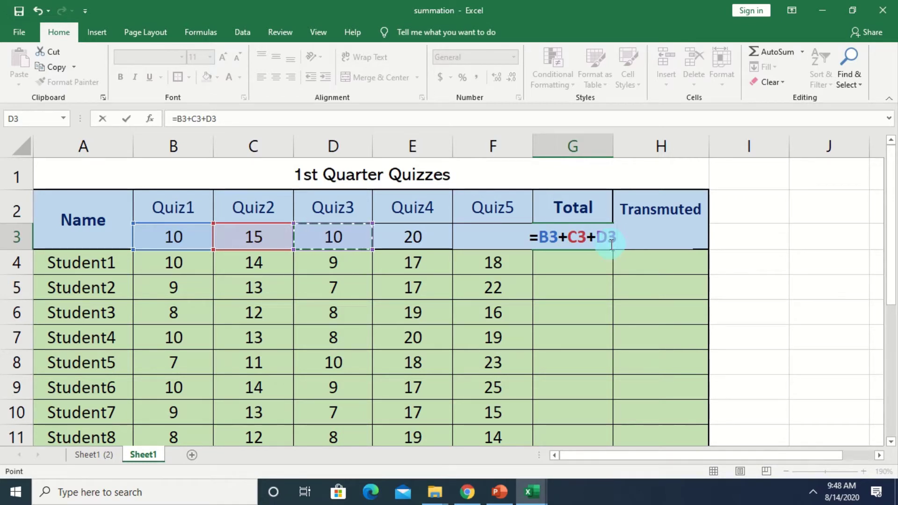
{"action": "type", "text": "+"}
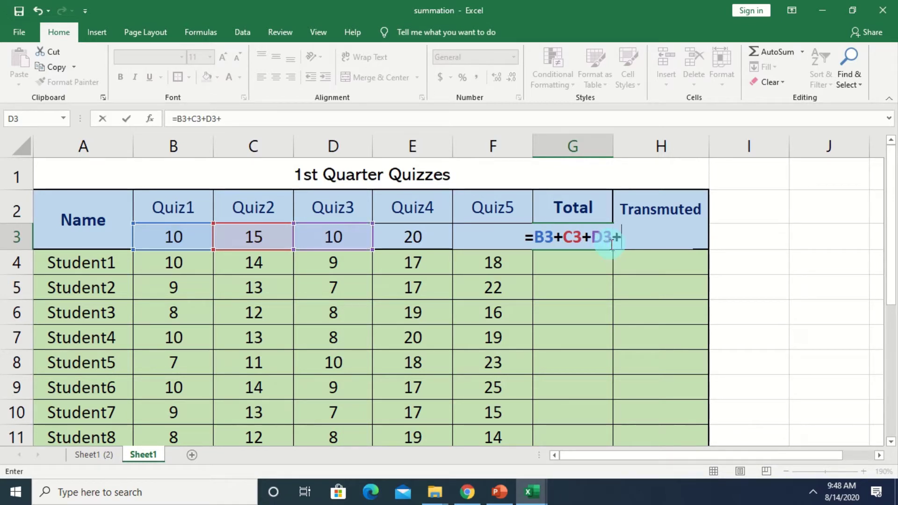
{"action": "left_click", "coordinate": [423, 232]}
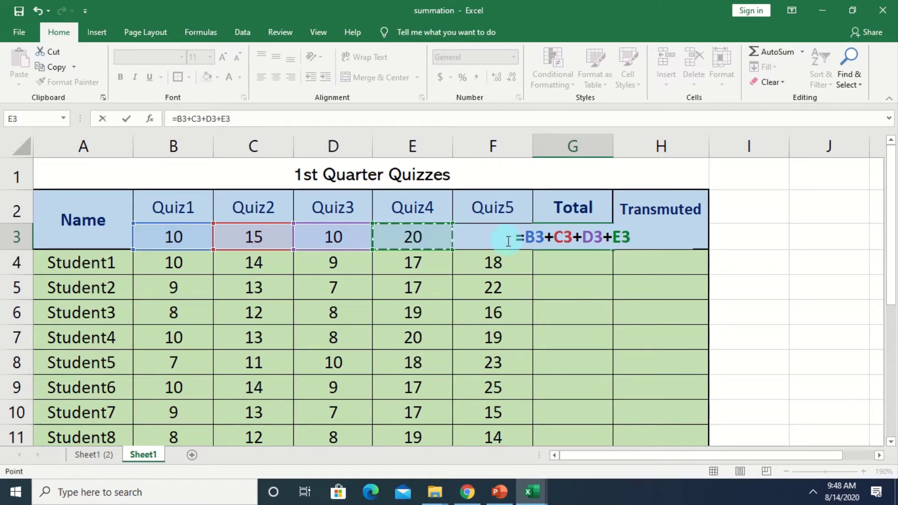
{"action": "type", "text": "+"}
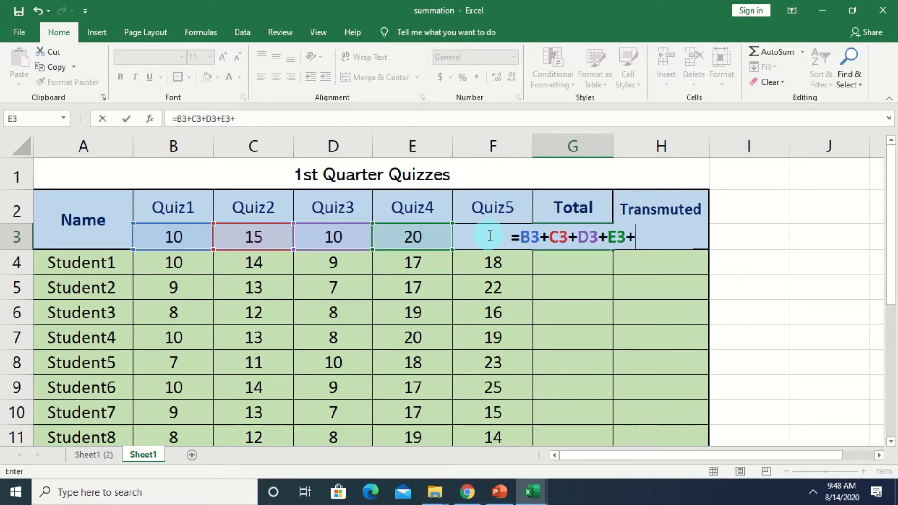
{"action": "left_click", "coordinate": [489, 235]}
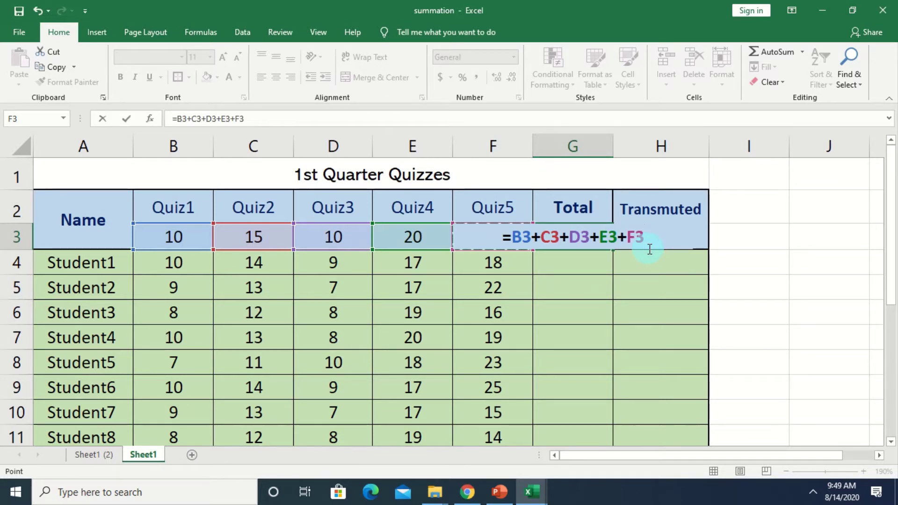
{"action": "key", "text": "Return"}
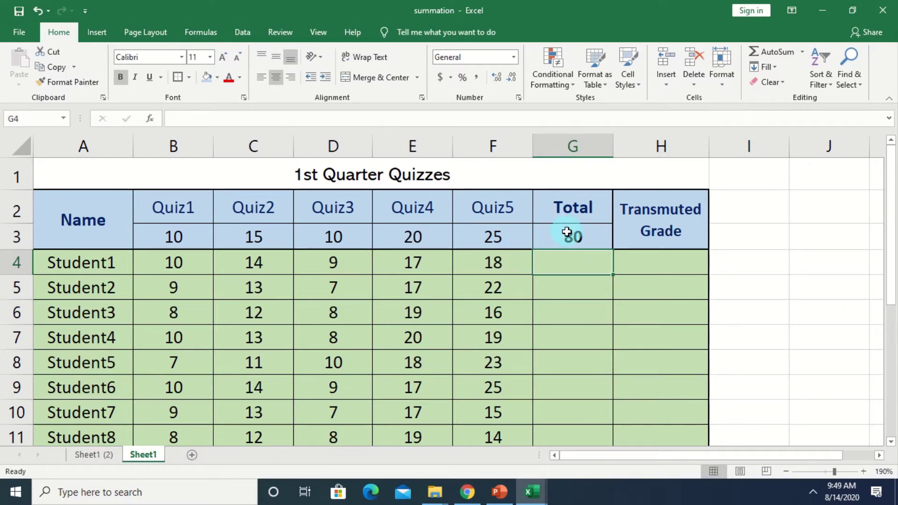
- Inspect the cell references used by the total formula in G3, leaving the formula as it is
{"action": "left_click", "coordinate": [567, 231]}
{"action": "double_click", "coordinate": [569, 231]}
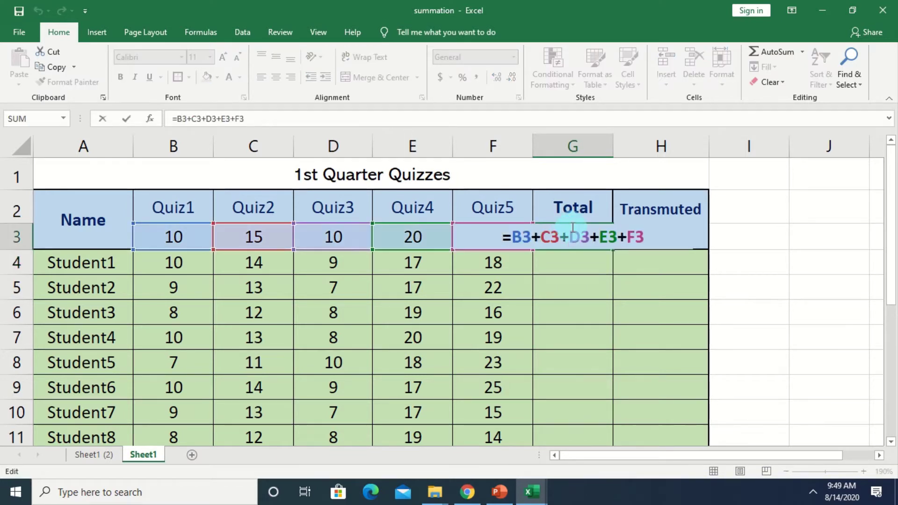
{"action": "key", "text": "Return"}
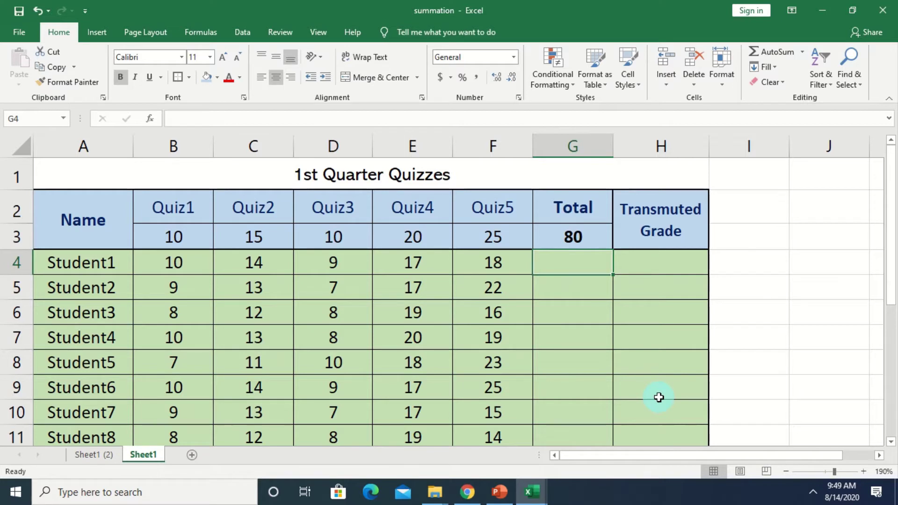
- Enter the formula =B4+C4+D4+E4+F4 in cell G4 to total Student1's quiz scores, and check its references
{"action": "type", "text": "="}
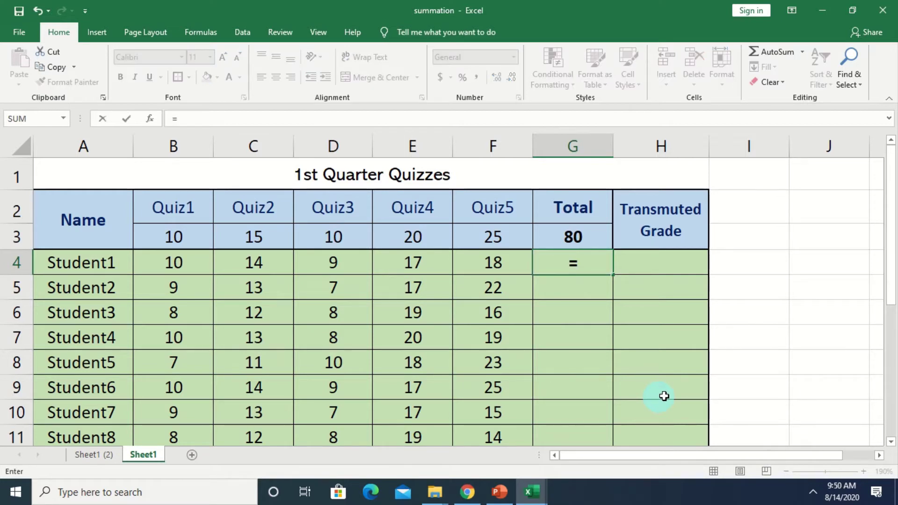
{"action": "left_click", "coordinate": [200, 262]}
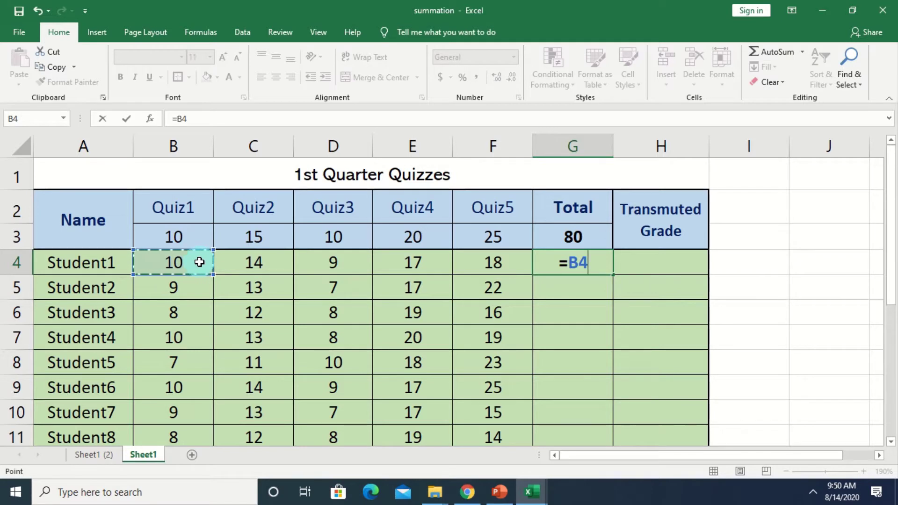
{"action": "type", "text": "+"}
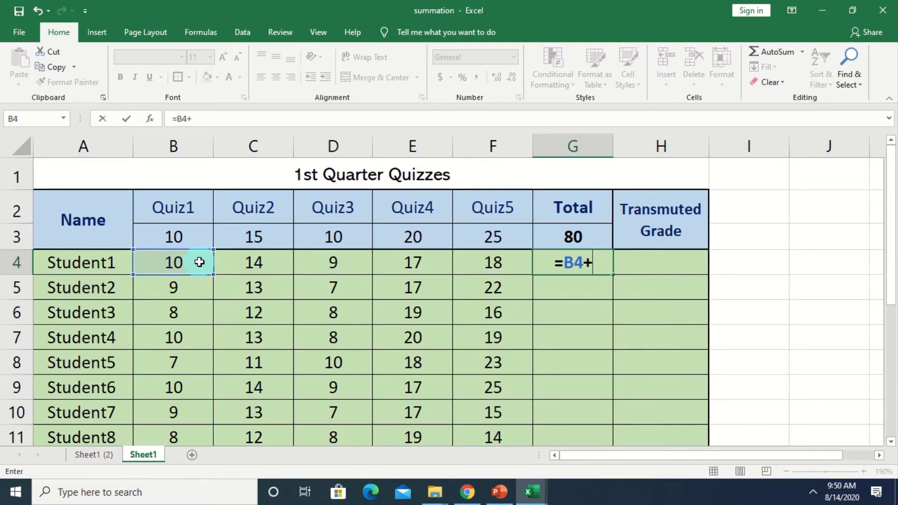
{"action": "left_click", "coordinate": [231, 263]}
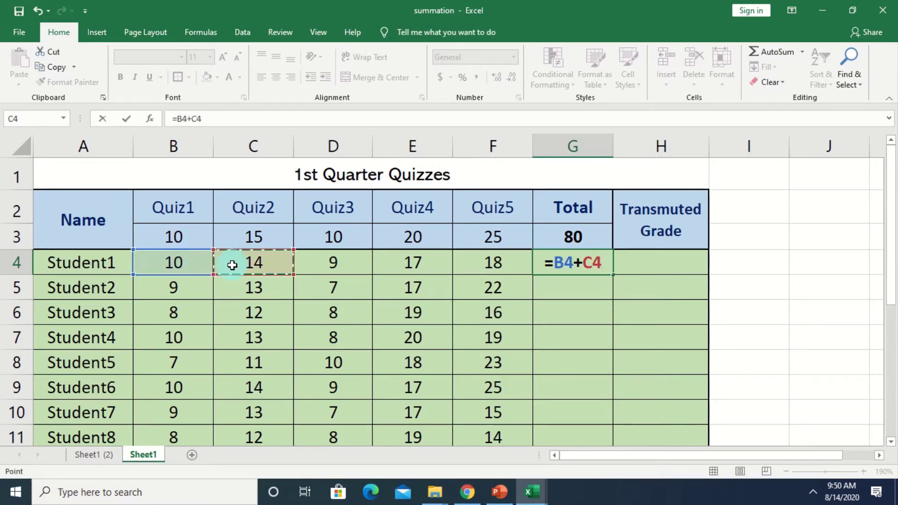
{"action": "type", "text": "+"}
{"action": "left_click", "coordinate": [352, 265]}
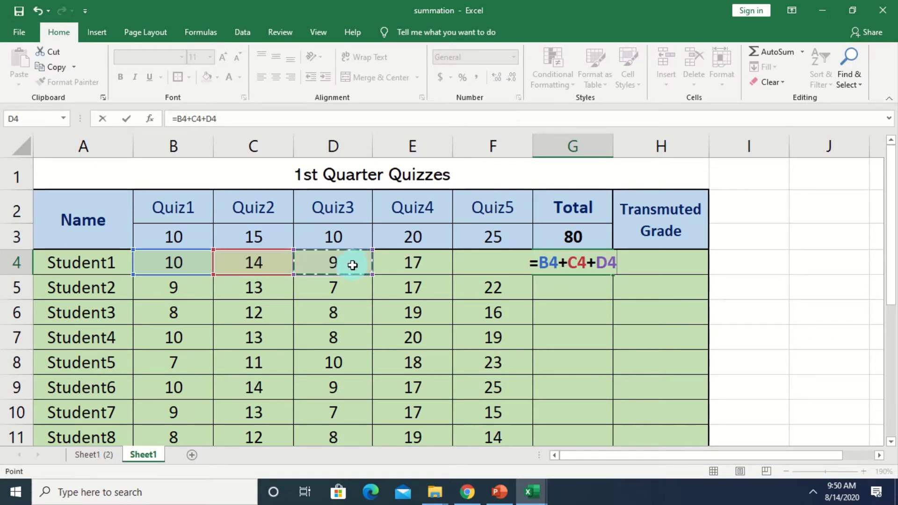
{"action": "type", "text": "+"}
{"action": "left_click", "coordinate": [427, 257]}
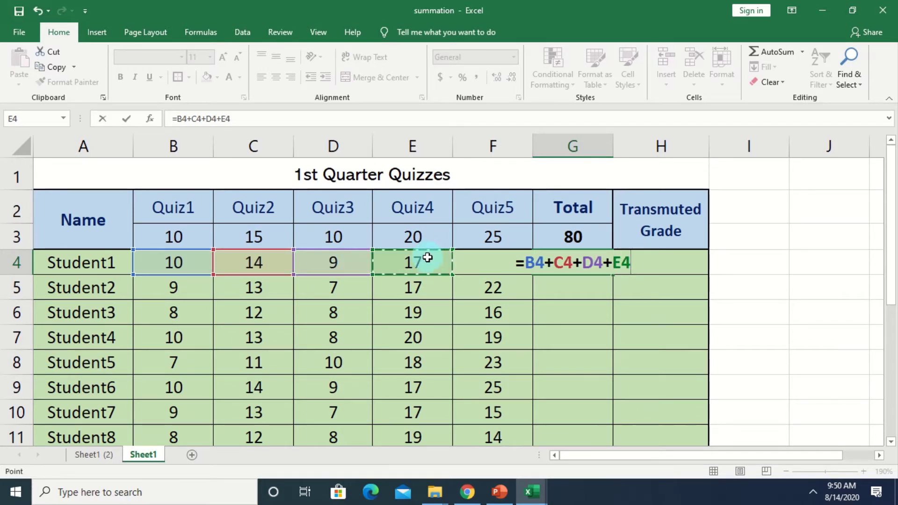
{"action": "type", "text": "+"}
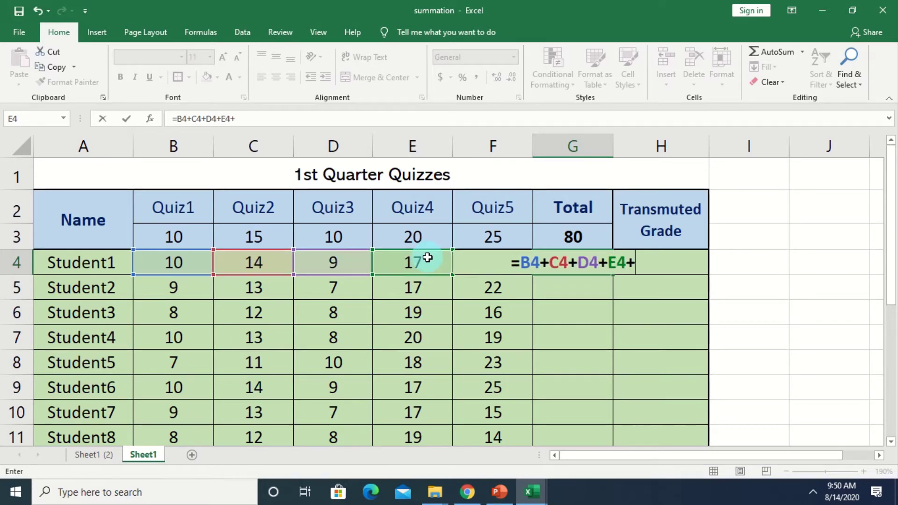
{"action": "left_click", "coordinate": [493, 262]}
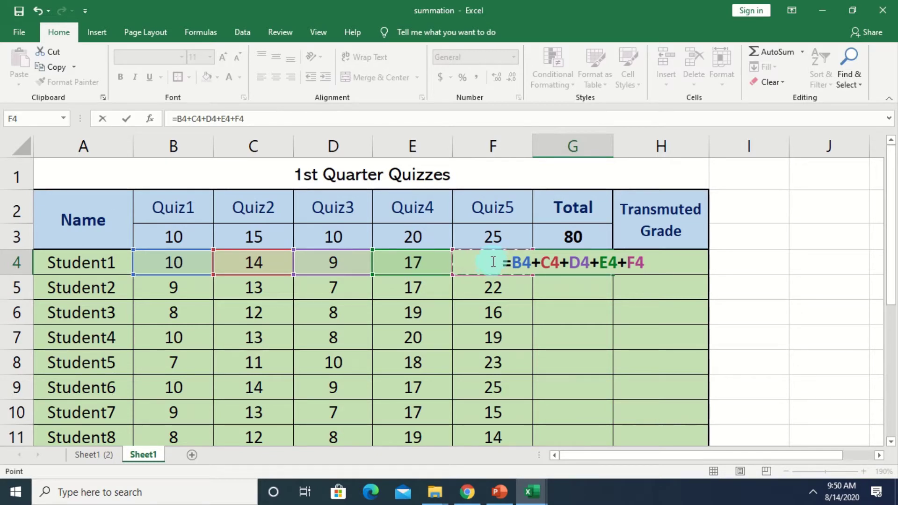
{"action": "key", "text": "Return"}
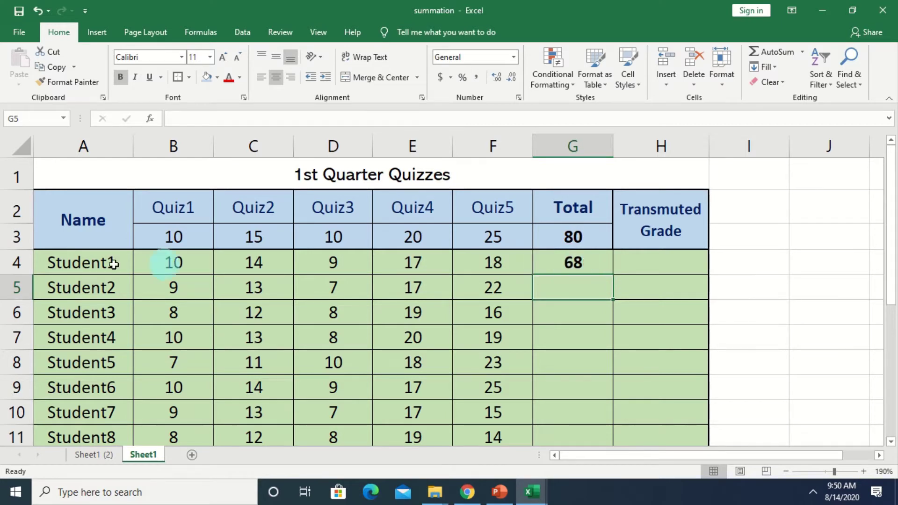
{"action": "double_click", "coordinate": [587, 260]}
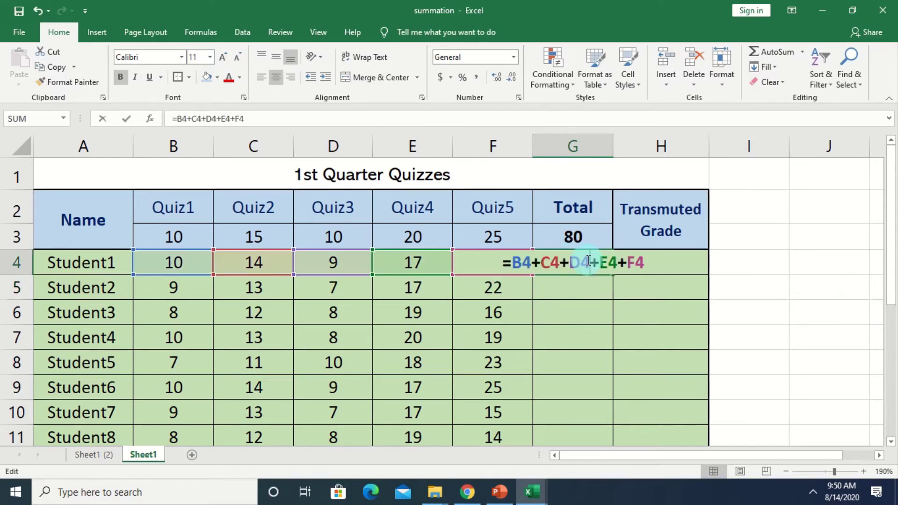
{"action": "key", "text": "Return"}
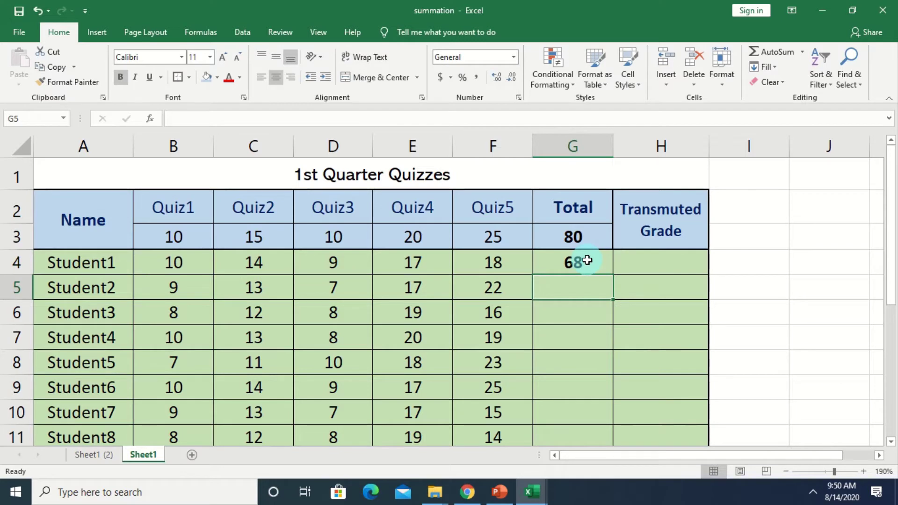
- Copy Student1's total formula from G4 down to G13 so it covers every student through Student10
{"action": "left_click", "coordinate": [588, 261]}
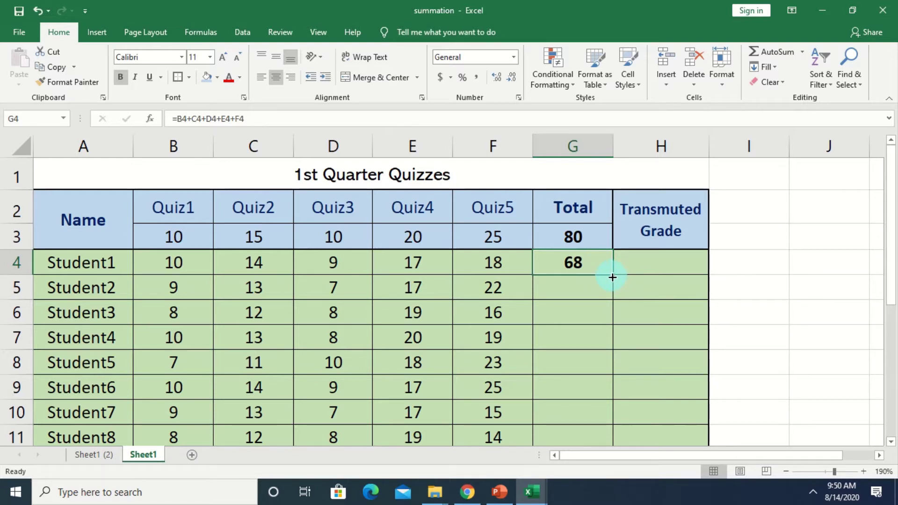
{"action": "left_click_drag", "start_coordinate": [612, 277], "coordinate": [595, 409]}
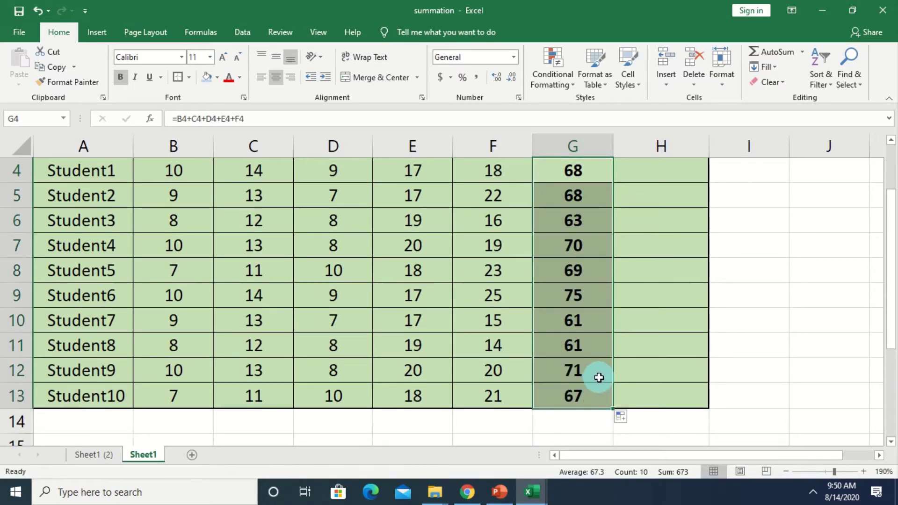
{"action": "left_click", "coordinate": [629, 360]}
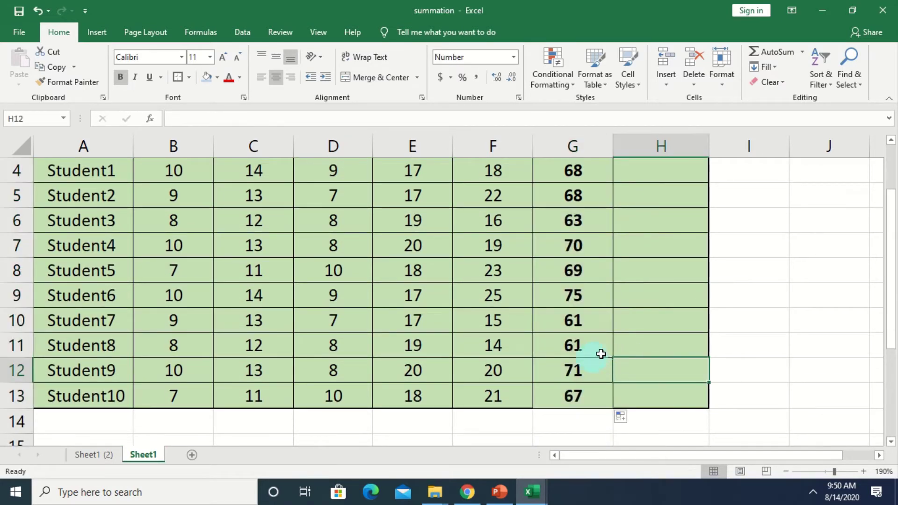
{"action": "scroll", "coordinate": [587, 341], "scroll_direction": "up", "scroll_amount": 1}
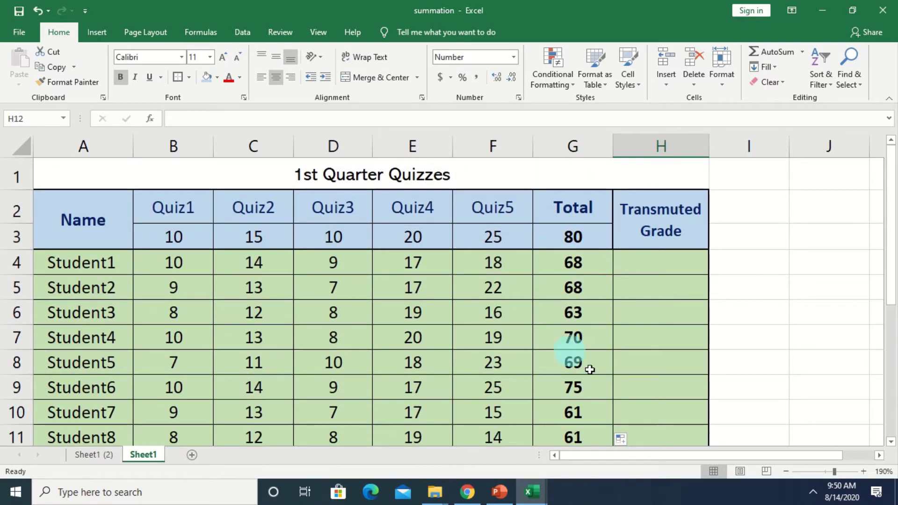
{"action": "scroll", "coordinate": [589, 370], "scroll_direction": "down", "scroll_amount": 1}
{"action": "scroll", "coordinate": [597, 381], "scroll_direction": "up", "scroll_amount": 1}
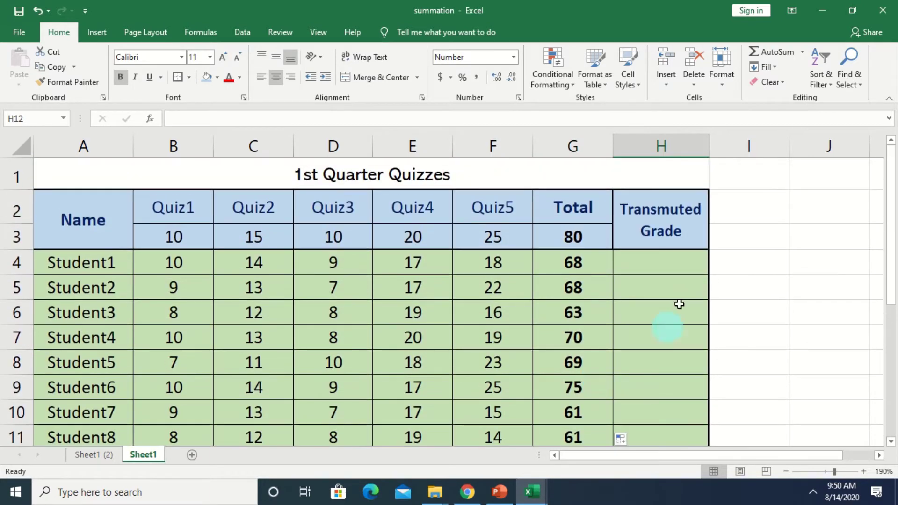
- Enter the formula =G4/G3*40+60 in cell H4 to compute Student1's transmuted grade
{"action": "left_click", "coordinate": [649, 275]}
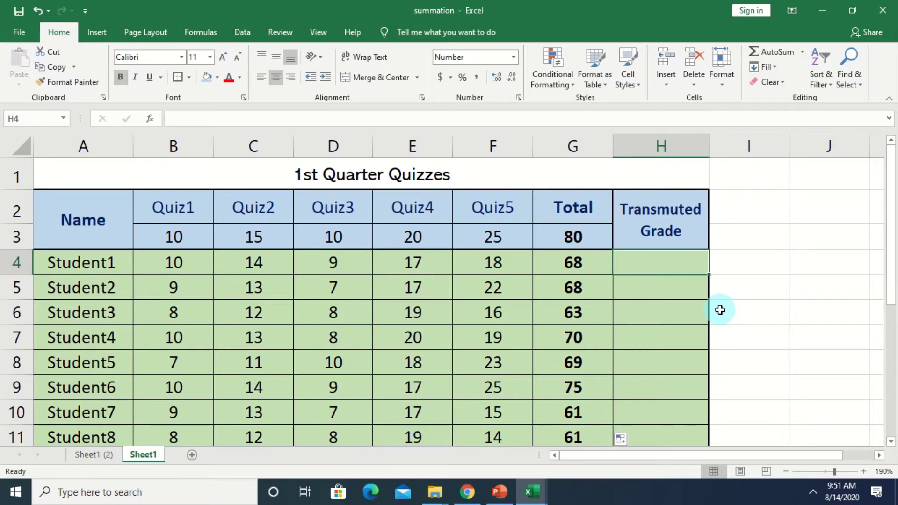
{"action": "type", "text": "="}
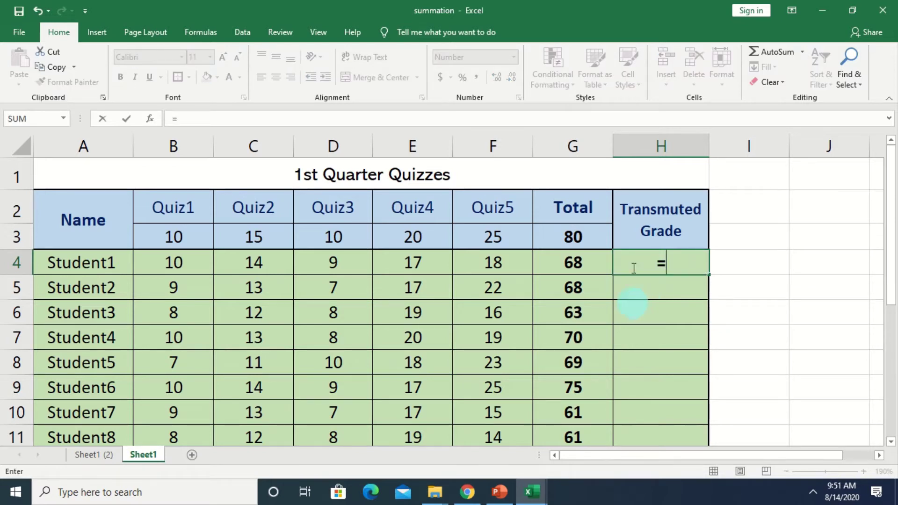
{"action": "left_click", "coordinate": [569, 262]}
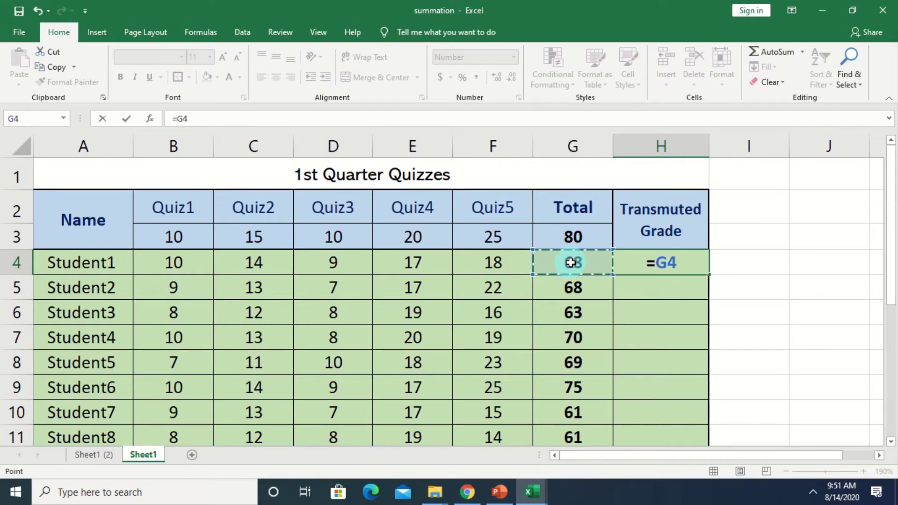
{"action": "type", "text": "/"}
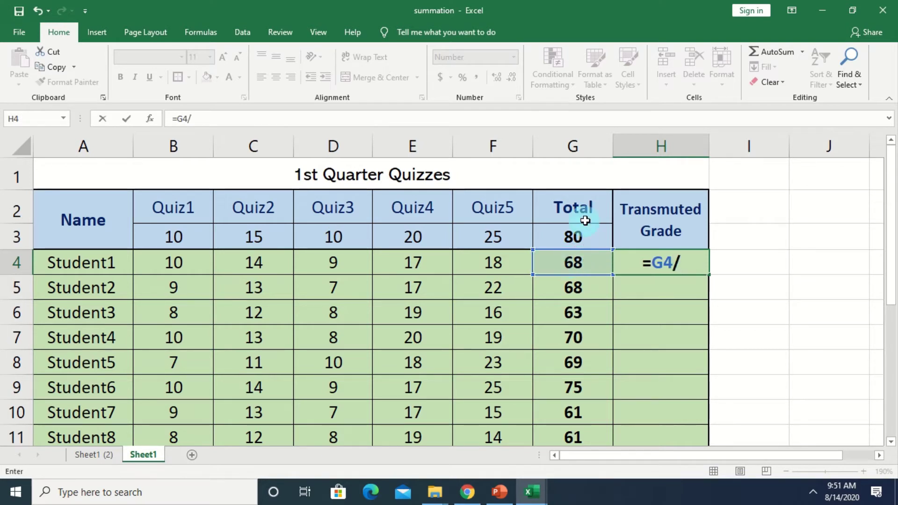
{"action": "left_click", "coordinate": [566, 236]}
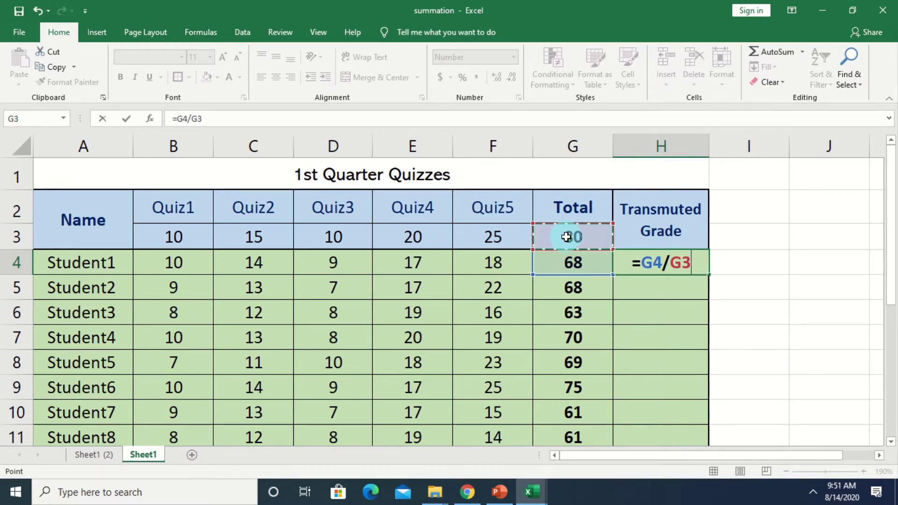
{"action": "type", "text": "*"}
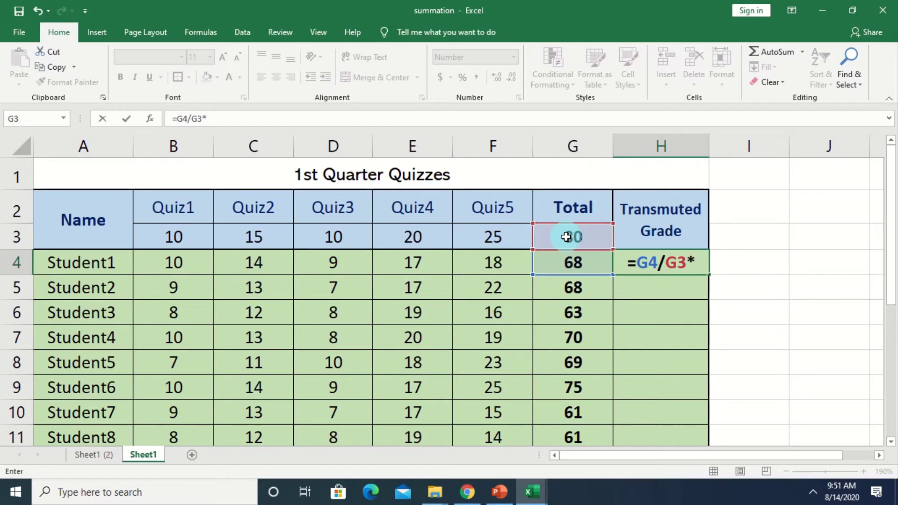
{"action": "type", "text": "40"}
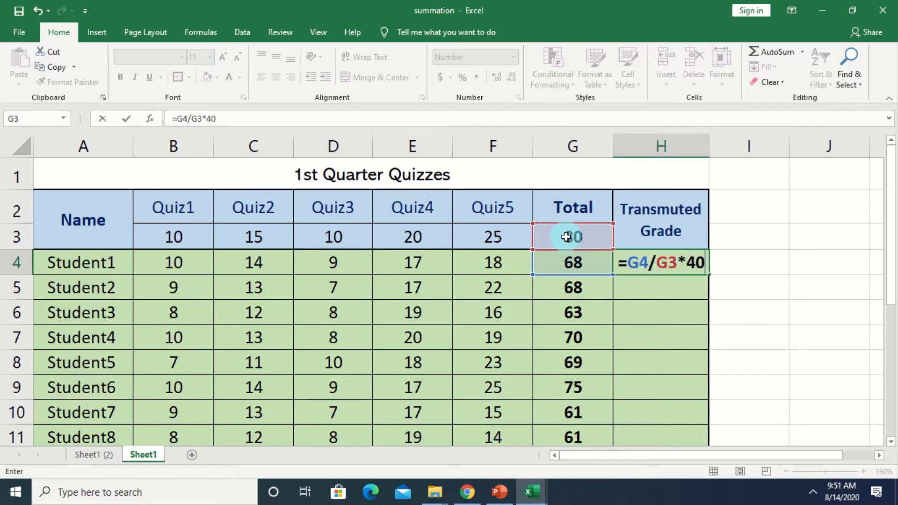
{"action": "type", "text": "+60"}
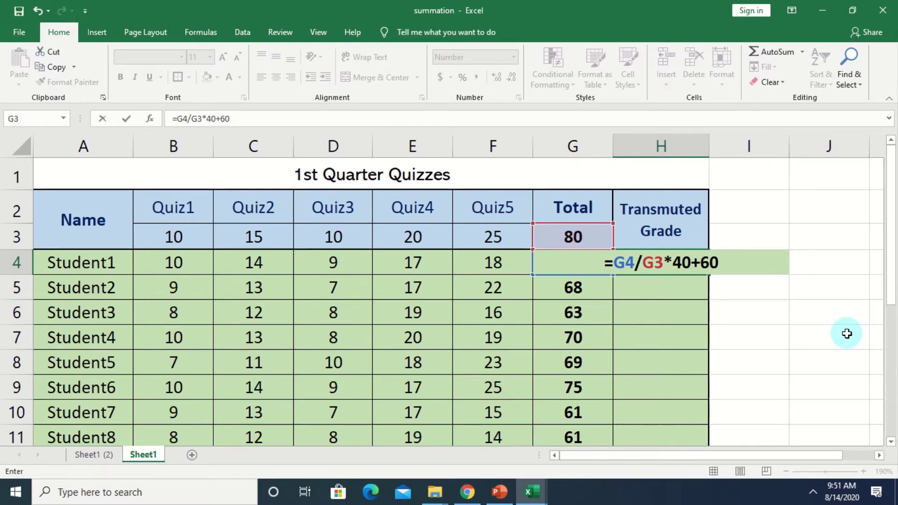
{"action": "key", "text": "Return"}
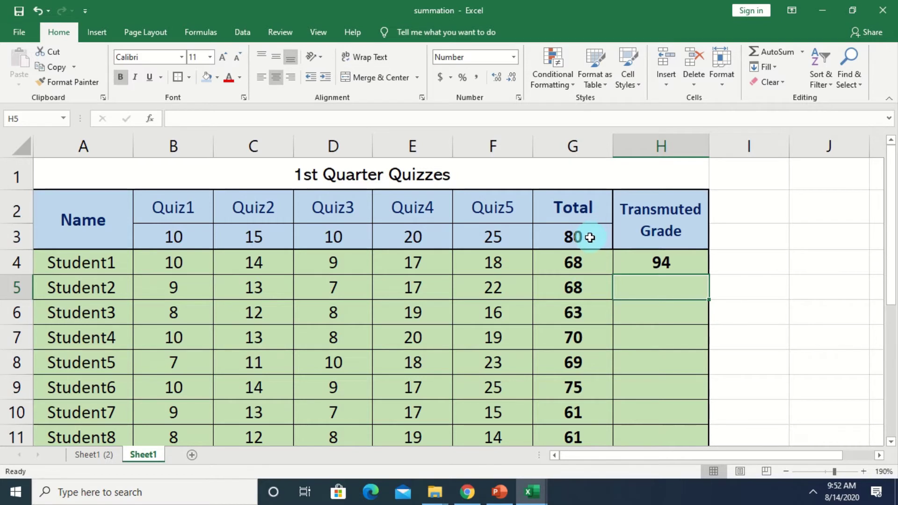
- Copy Student1's transmuted grade formula from H4 down to H8, covering the students through Student5
{"action": "left_click", "coordinate": [684, 259]}
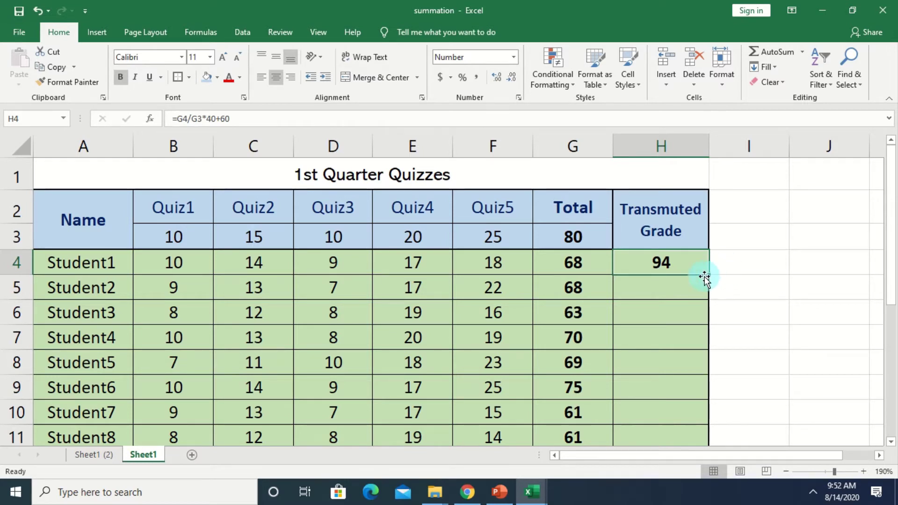
{"action": "left_click_drag", "start_coordinate": [708, 277], "coordinate": [697, 380]}
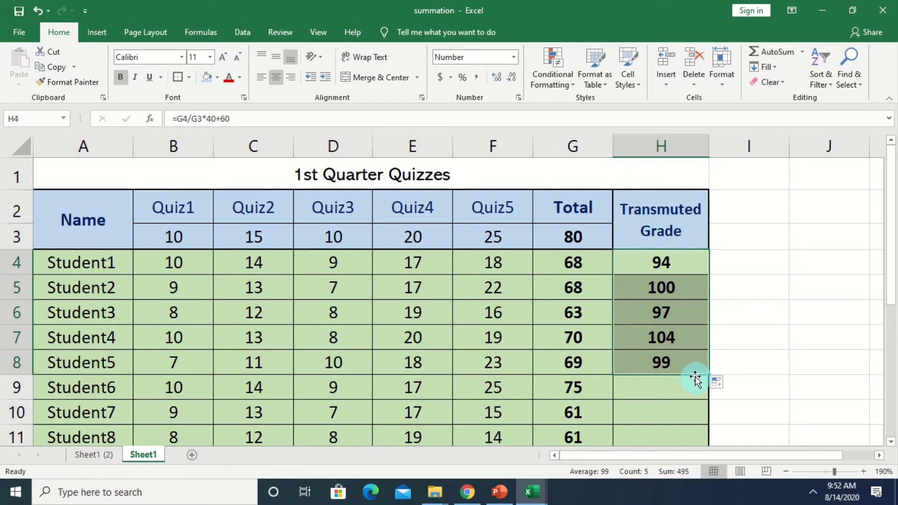
- Make the G3 reference in H4's transmuted grade formula absolute, so it reads =G4/$G$3*40+60
{"action": "left_click", "coordinate": [664, 263]}
{"action": "double_click", "coordinate": [664, 262]}
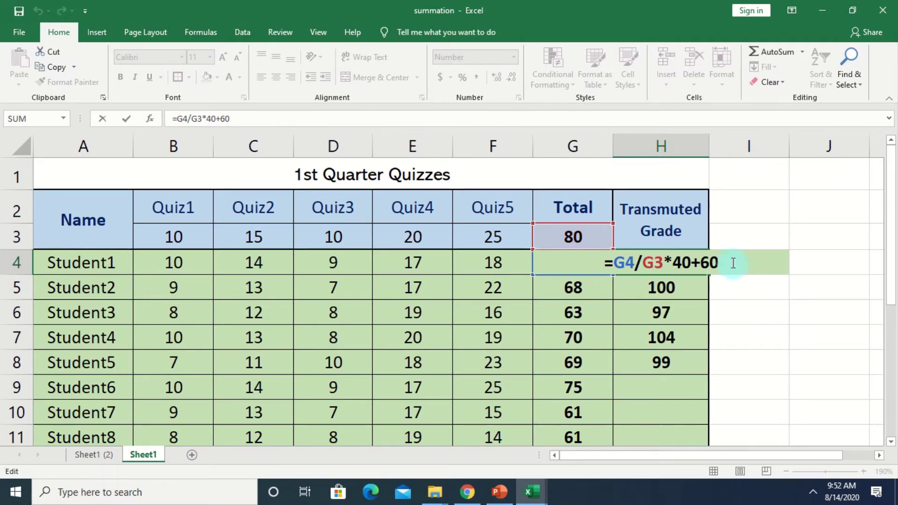
{"action": "double_click", "coordinate": [652, 262]}
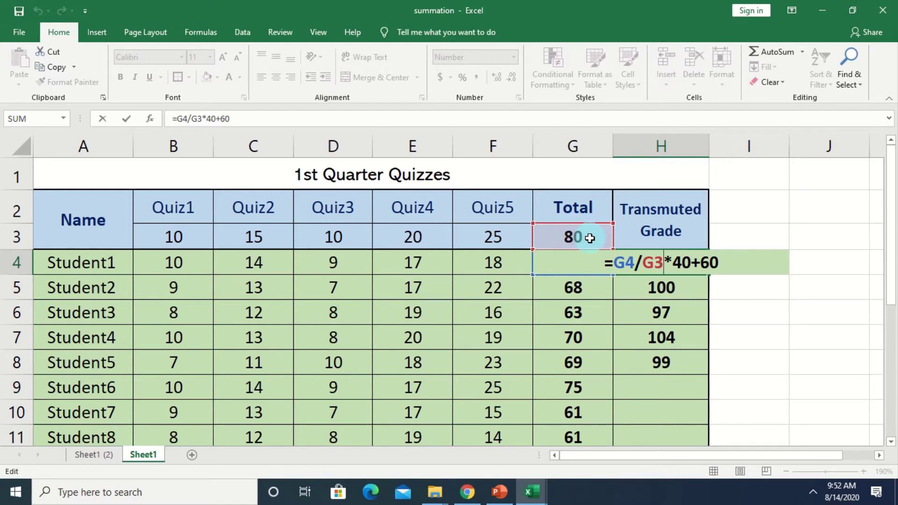
{"action": "double_click", "coordinate": [652, 262]}
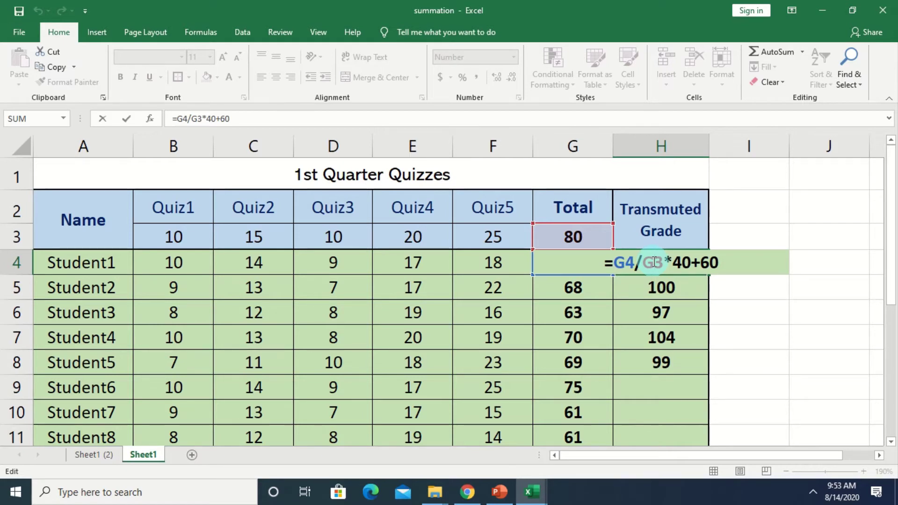
{"action": "key", "text": "F4"}
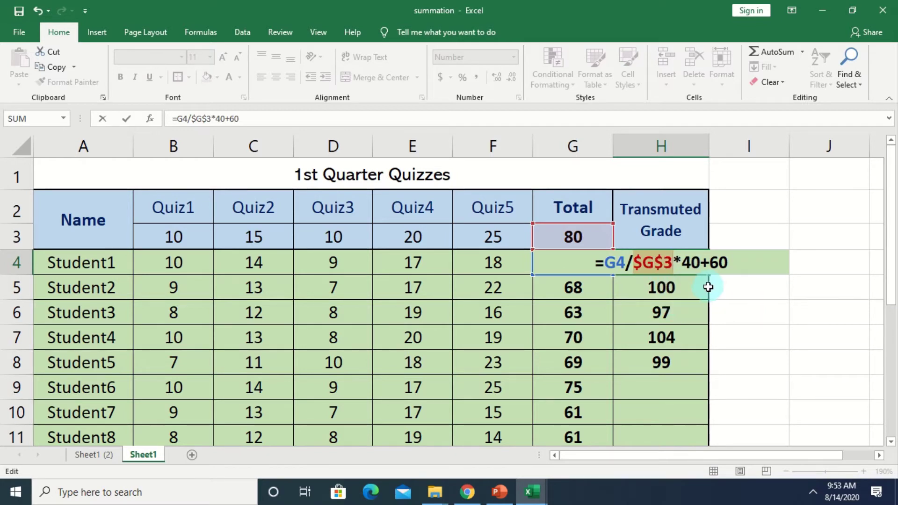
{"action": "key", "text": "Return"}
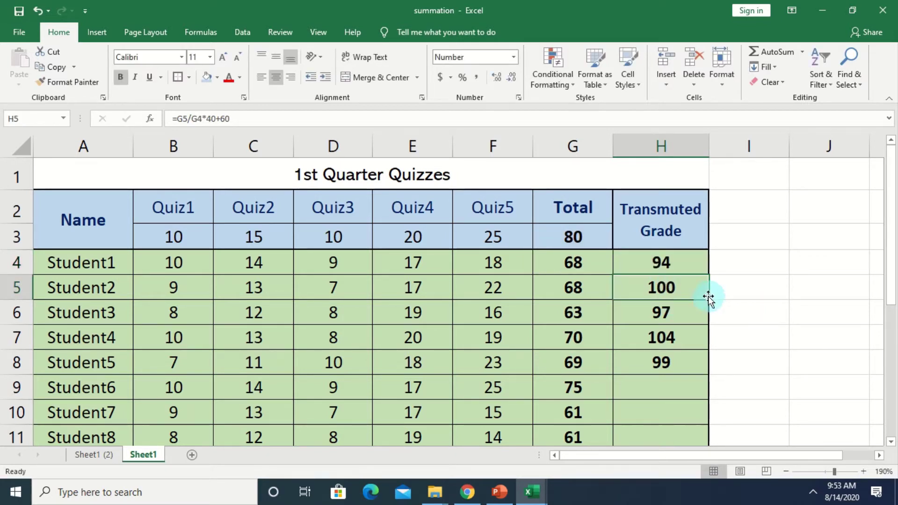
- Copy the corrected transmuted grade formula from H4 down to H13 for every student through Student10
{"action": "left_click", "coordinate": [684, 261]}
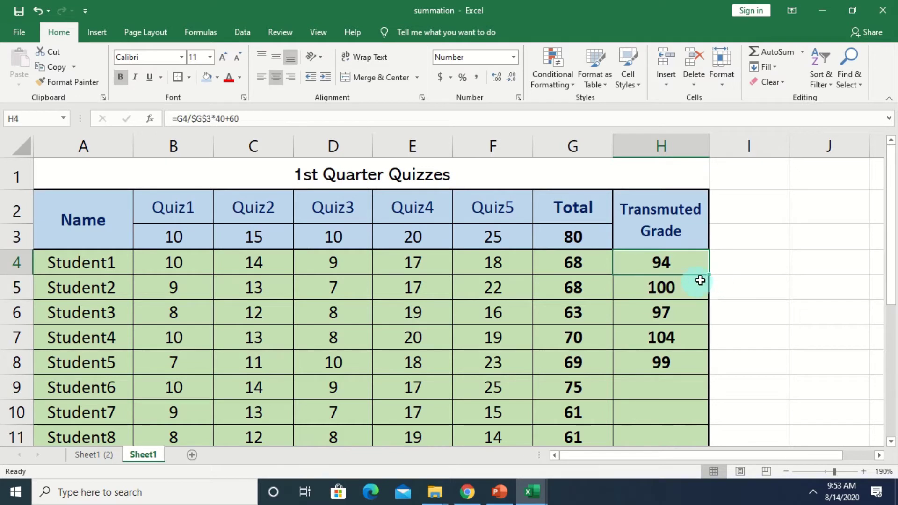
{"action": "left_click_drag", "start_coordinate": [711, 276], "coordinate": [679, 412]}
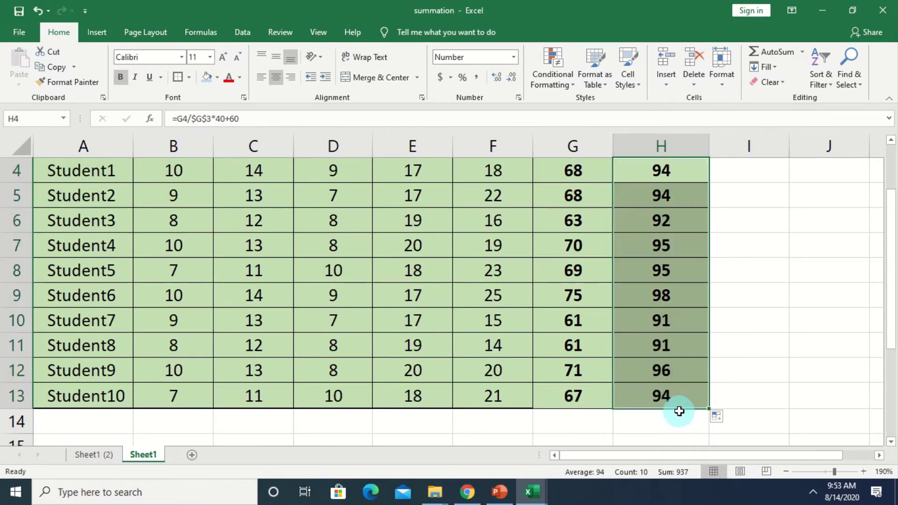
{"action": "scroll", "coordinate": [757, 359], "scroll_direction": "up", "scroll_amount": 1}
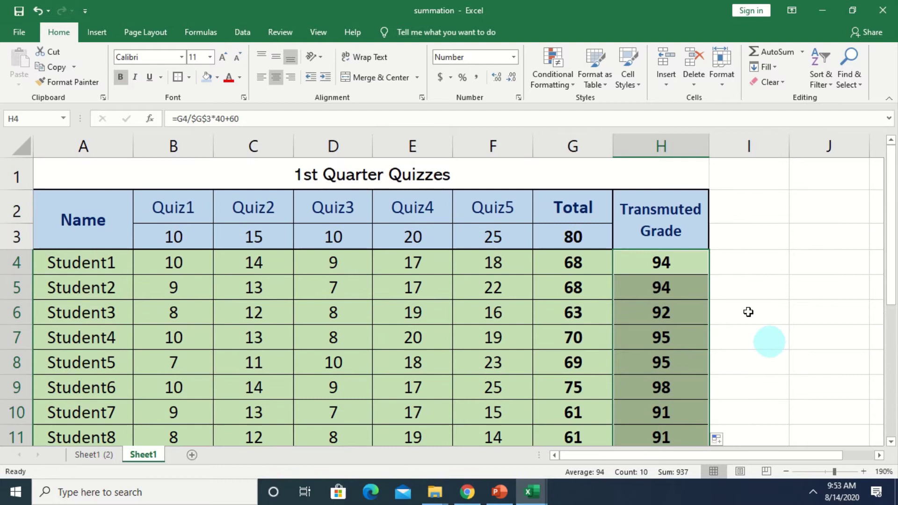
- Check the cell references in Student2's transmuted grade formula in H5, leaving the formula as it is
{"action": "left_click", "coordinate": [685, 290]}
{"action": "double_click", "coordinate": [678, 291]}
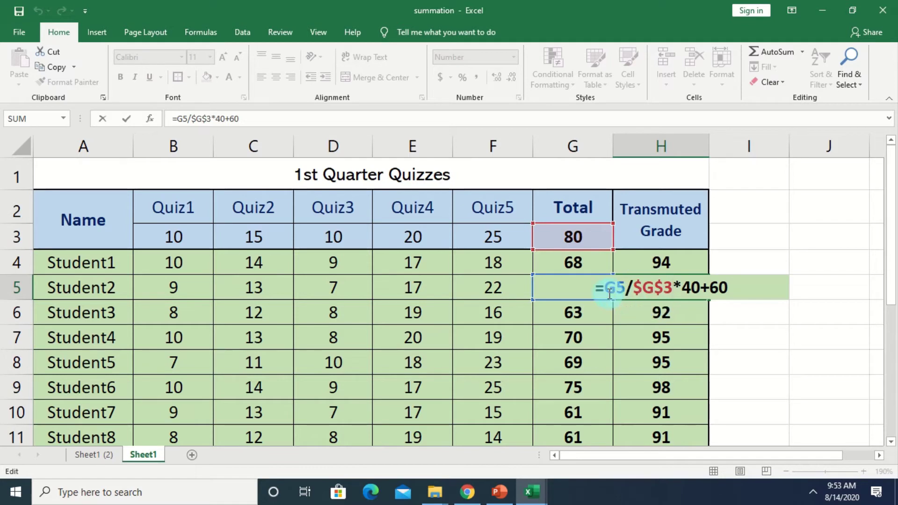
{"action": "left_click_drag", "start_coordinate": [647, 284], "coordinate": [672, 286]}
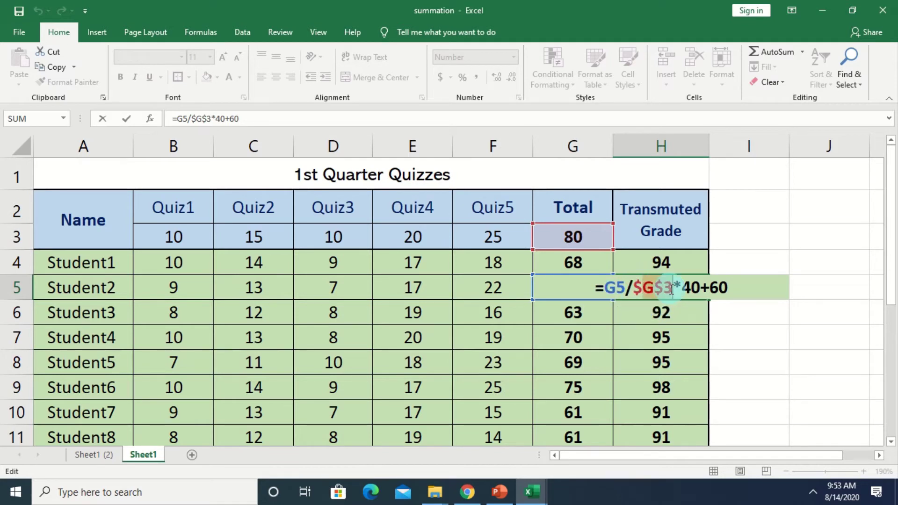
{"action": "key", "text": "Return"}
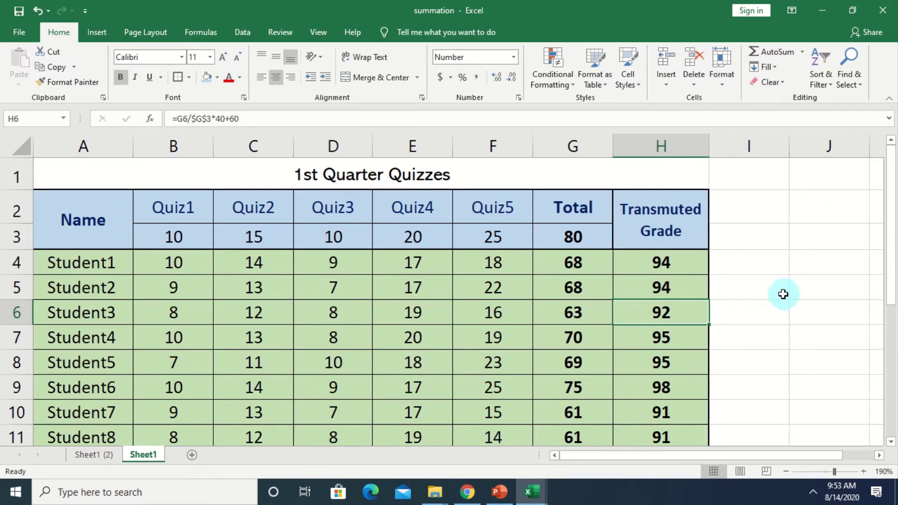
- Look over the completed quiz grades in Sheet1 and compare its layout with the Information and Communication Technology grade table in Sheet1 (2)
{"action": "scroll", "coordinate": [781, 289], "scroll_direction": "down", "scroll_amount": 2}
{"action": "scroll", "coordinate": [782, 290], "scroll_direction": "up", "scroll_amount": 2}
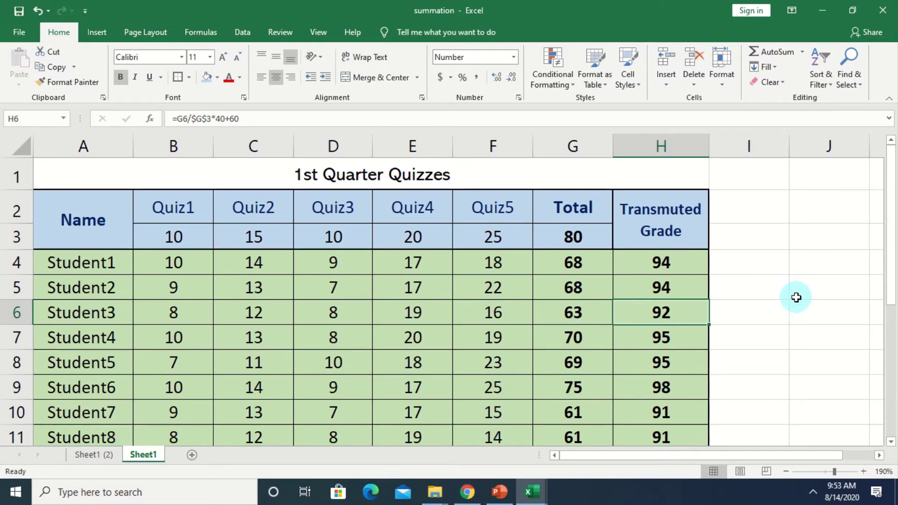
{"action": "scroll", "coordinate": [796, 297], "scroll_direction": "down", "scroll_amount": 1}
{"action": "scroll", "coordinate": [796, 296], "scroll_direction": "up", "scroll_amount": 1}
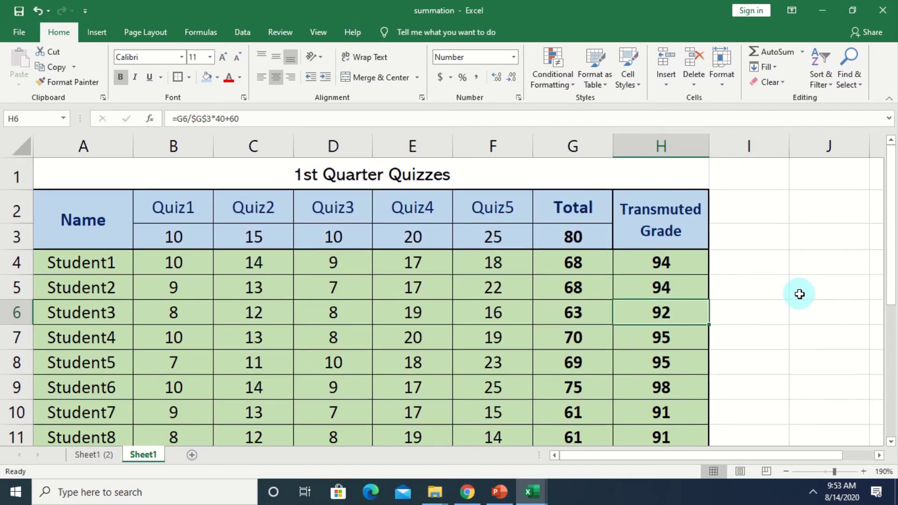
{"action": "left_click", "coordinate": [93, 455]}
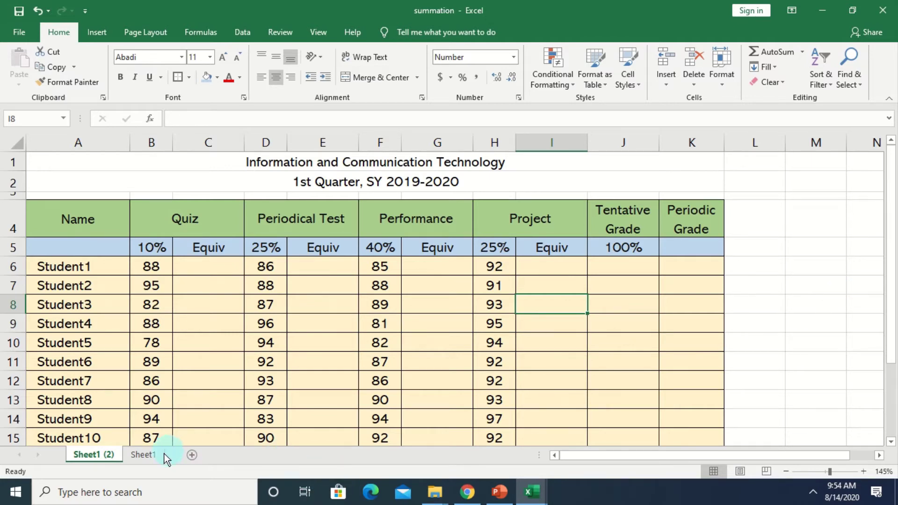
{"action": "left_click", "coordinate": [149, 454]}
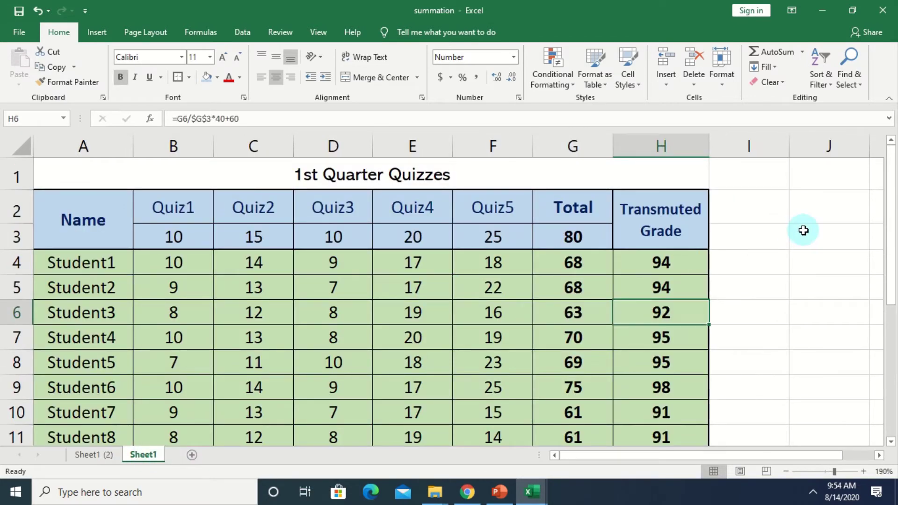
{"action": "left_click", "coordinate": [96, 454]}
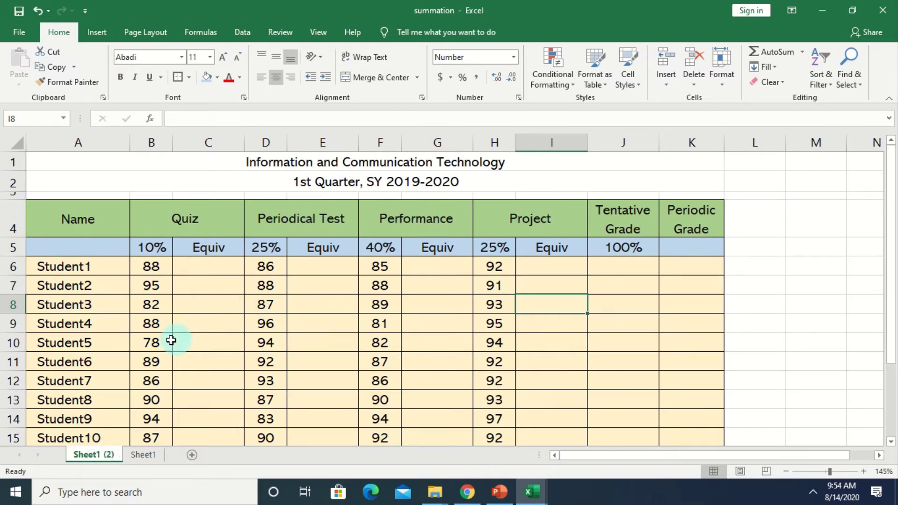
{"action": "left_click", "coordinate": [150, 455]}
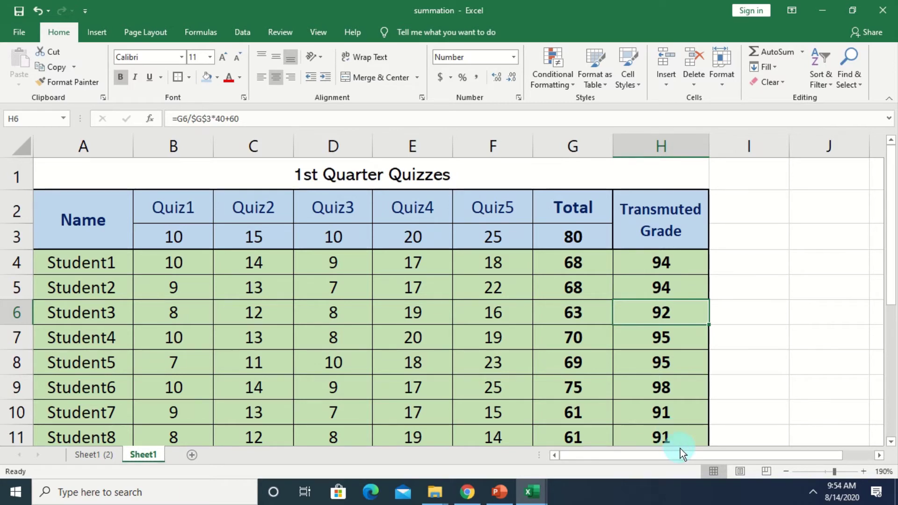
- In Sheet1 (2), enter Student1's weighted quiz equivalent in C6 as =B6*$B$5, with the 10% reference absolute
{"action": "left_click", "coordinate": [105, 457]}
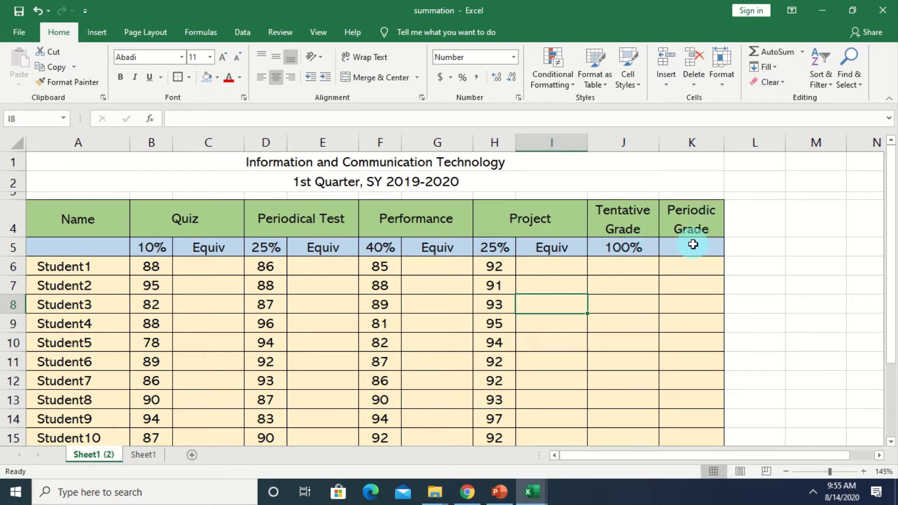
{"action": "left_click", "coordinate": [224, 271]}
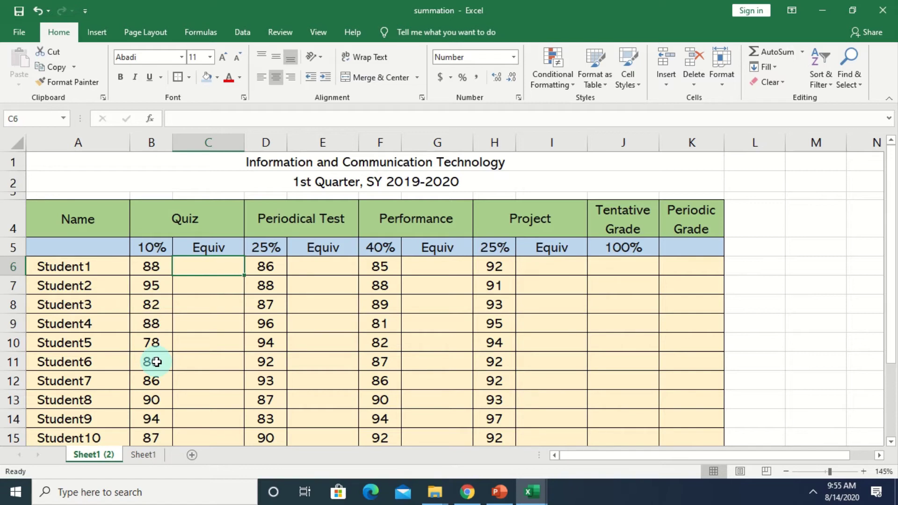
{"action": "type", "text": "="}
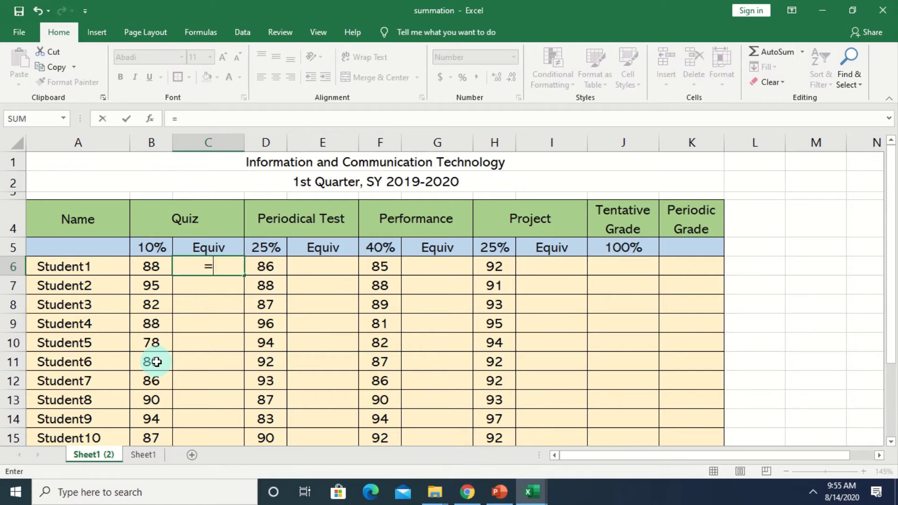
{"action": "left_click", "coordinate": [153, 266]}
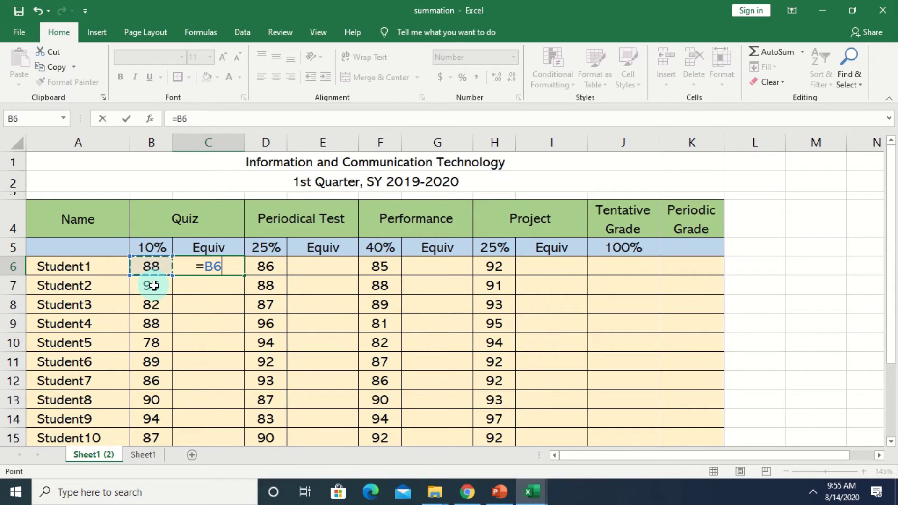
{"action": "type", "text": "*"}
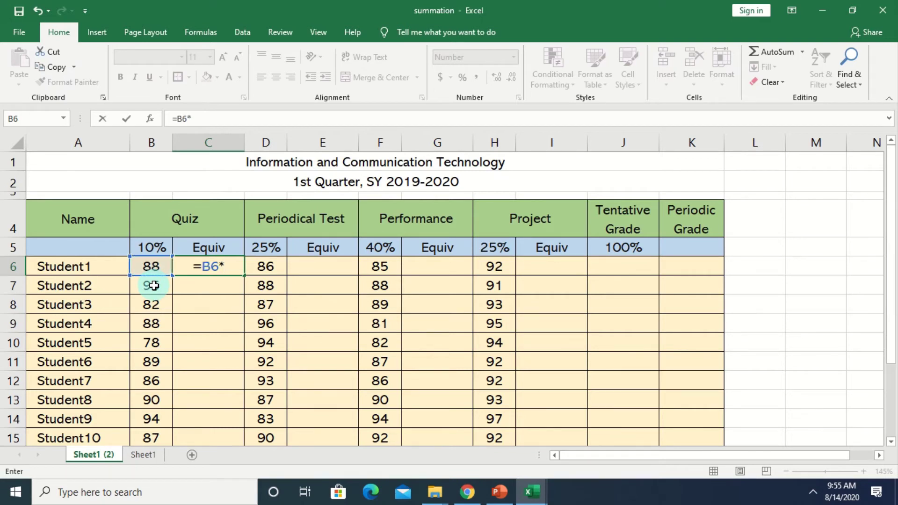
{"action": "left_click", "coordinate": [155, 246]}
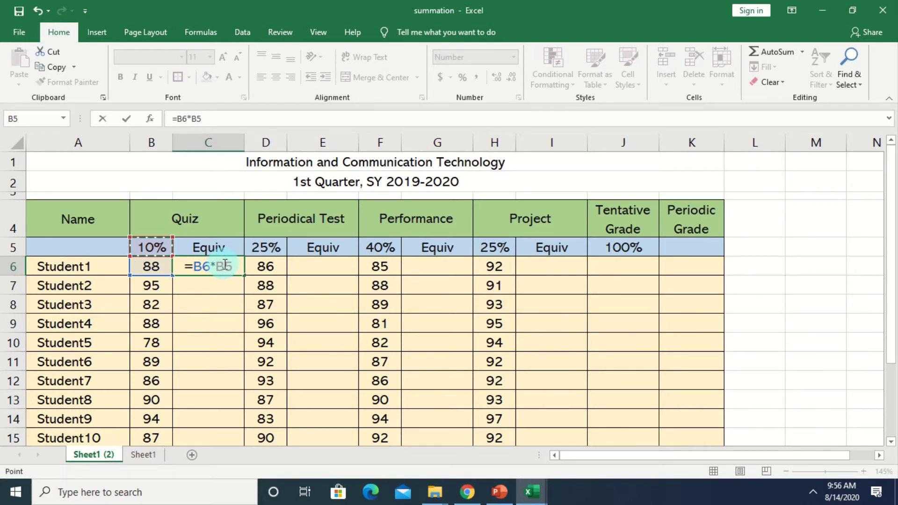
{"action": "key", "text": "F4"}
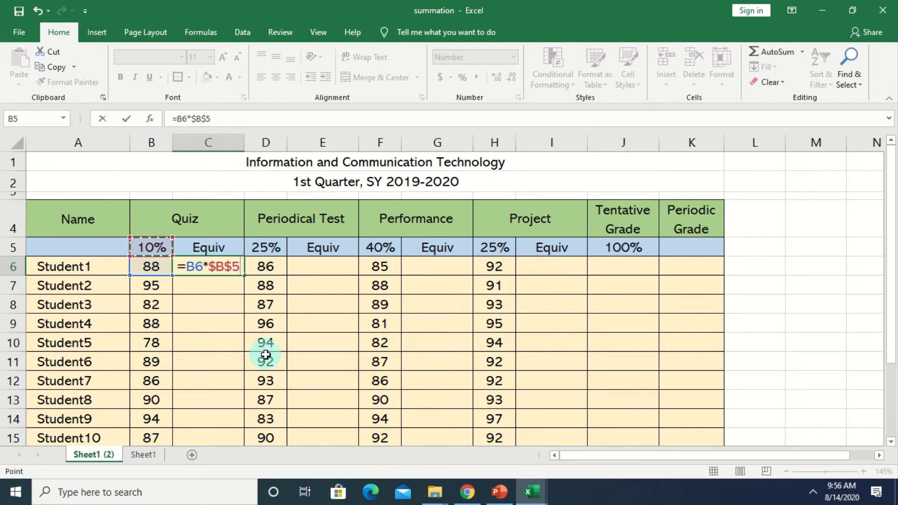
{"action": "key", "text": "Return"}
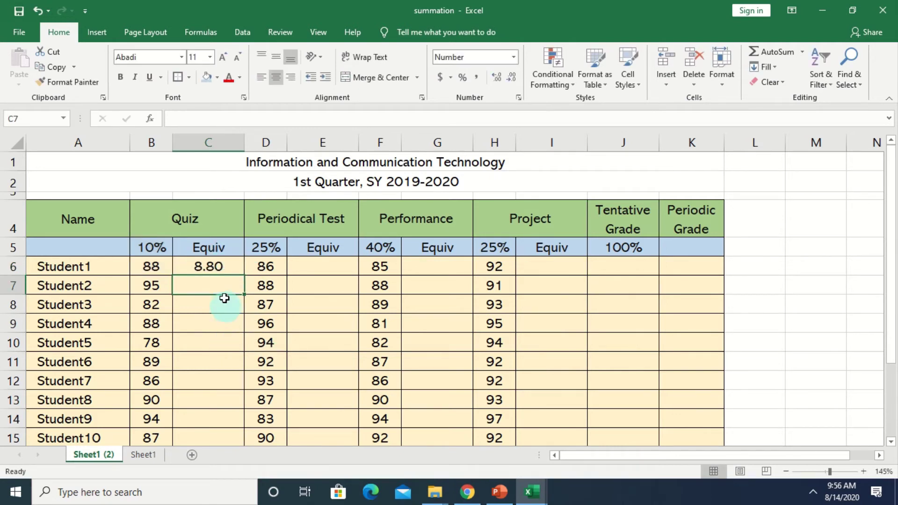
- Copy the quiz equivalent formula from C6 down to C15 and check the copied formula for Student10
{"action": "left_click", "coordinate": [209, 269]}
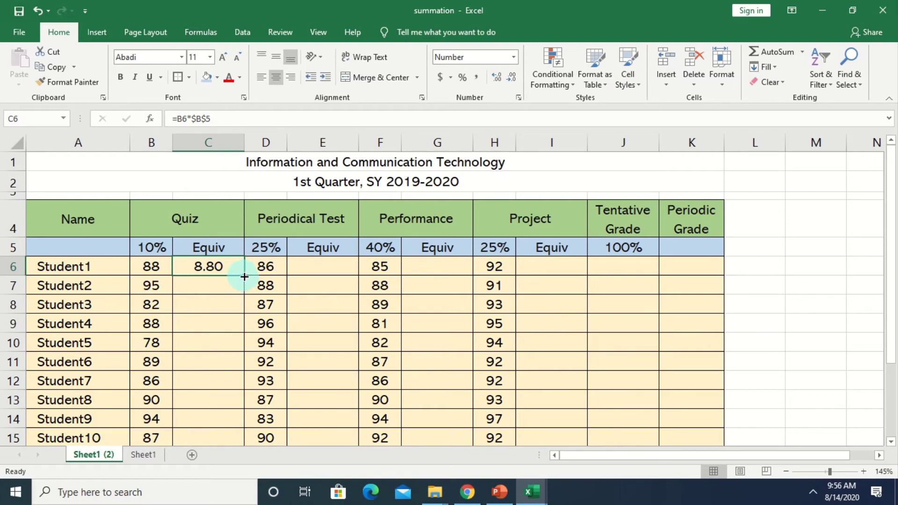
{"action": "left_click_drag", "start_coordinate": [244, 276], "coordinate": [235, 357]}
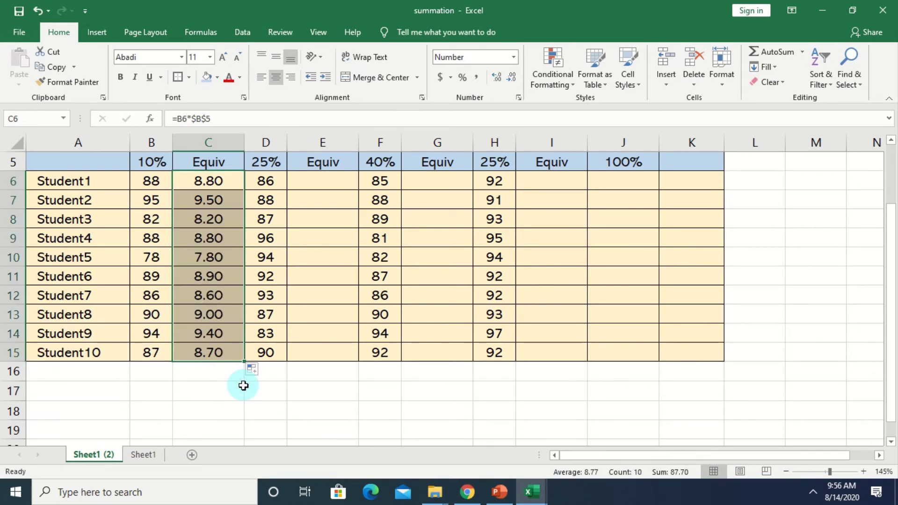
{"action": "scroll", "coordinate": [301, 367], "scroll_direction": "up", "scroll_amount": 2}
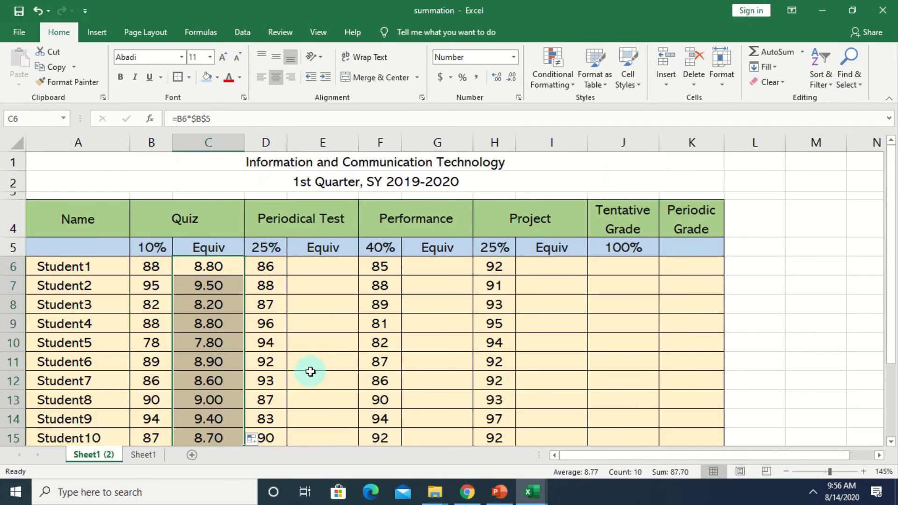
{"action": "scroll", "coordinate": [313, 365], "scroll_direction": "down", "scroll_amount": 1}
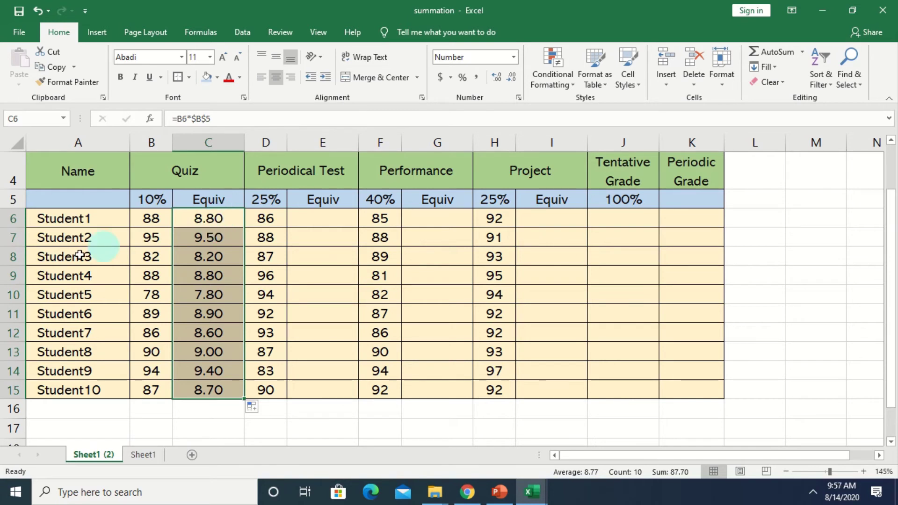
{"action": "left_click", "coordinate": [217, 391]}
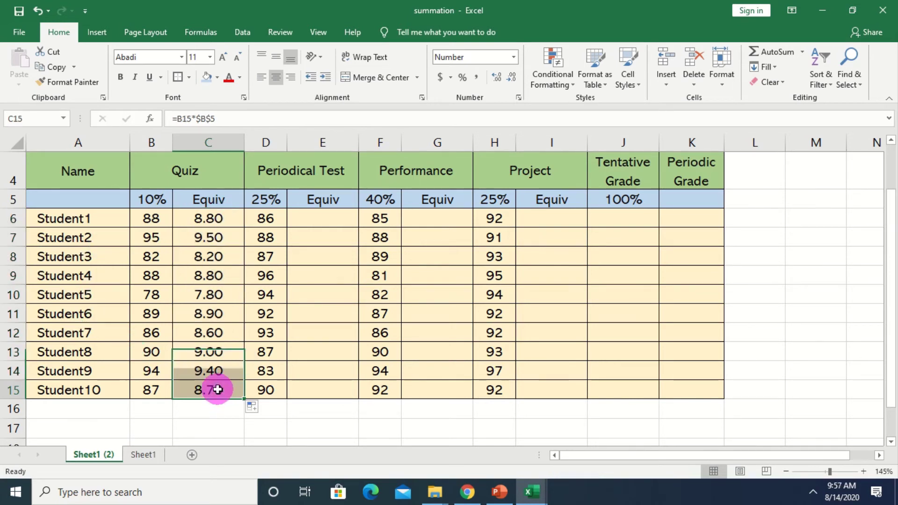
- Begin Student1's periodical test equivalent in E6 as =D6*D5, multiplying the score by the 25% weight
{"action": "left_click", "coordinate": [329, 222]}
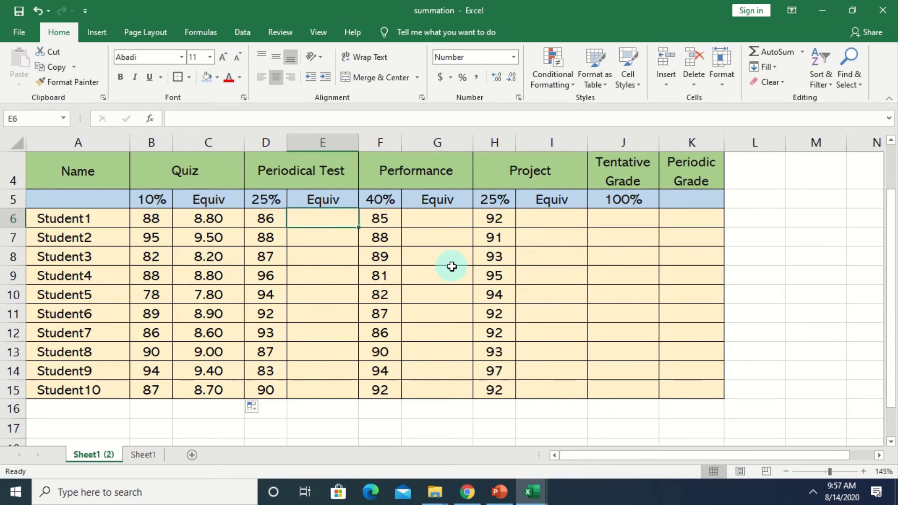
{"action": "type", "text": "="}
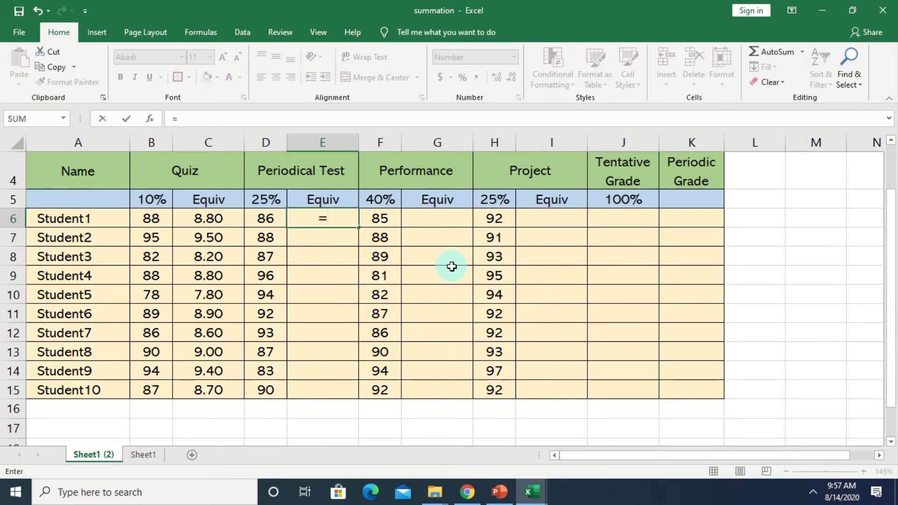
{"action": "left_click", "coordinate": [264, 222]}
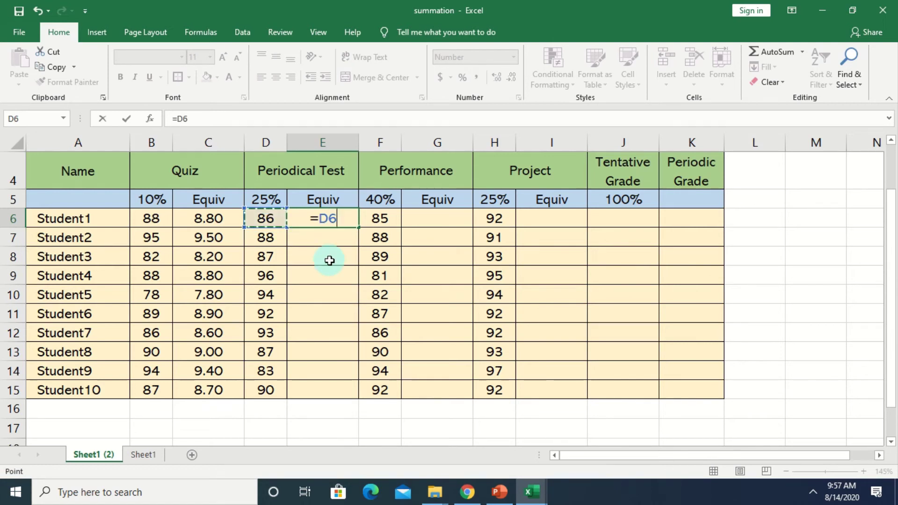
{"action": "type", "text": "*"}
{"action": "left_click", "coordinate": [272, 202]}
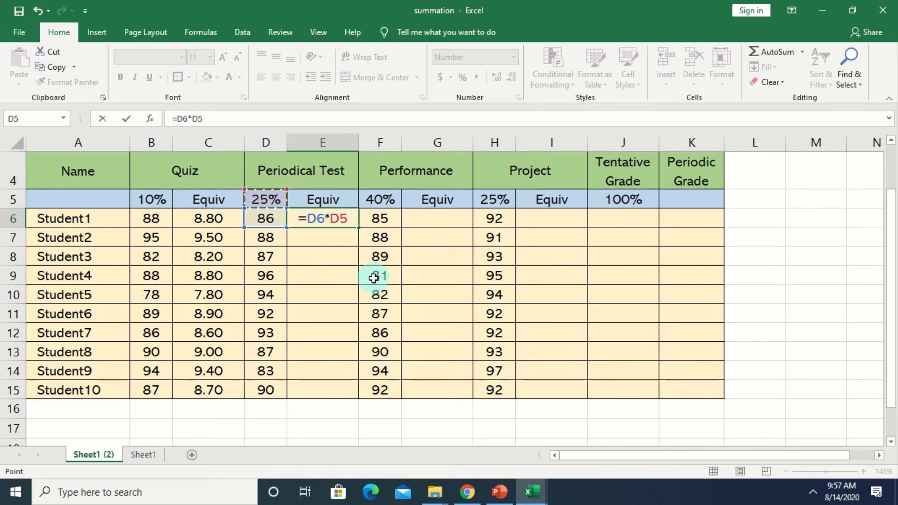
{"action": "key", "text": "Right"}
{"action": "key", "text": "Right"}
{"action": "key", "text": "Right"}
{"action": "key", "text": "Right"}
{"action": "key", "text": "Right"}
{"action": "key", "text": "Right"}
{"action": "key", "text": "Right"}
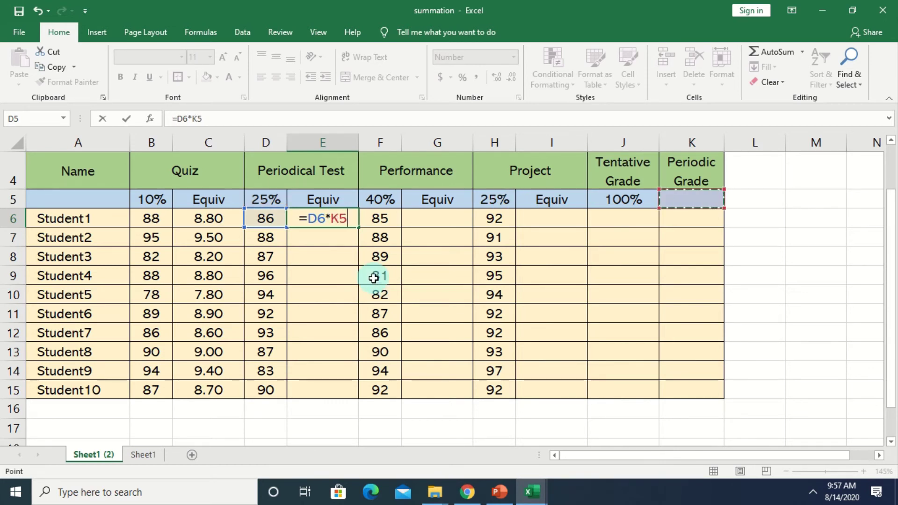
{"action": "key", "text": "ctrl+z"}
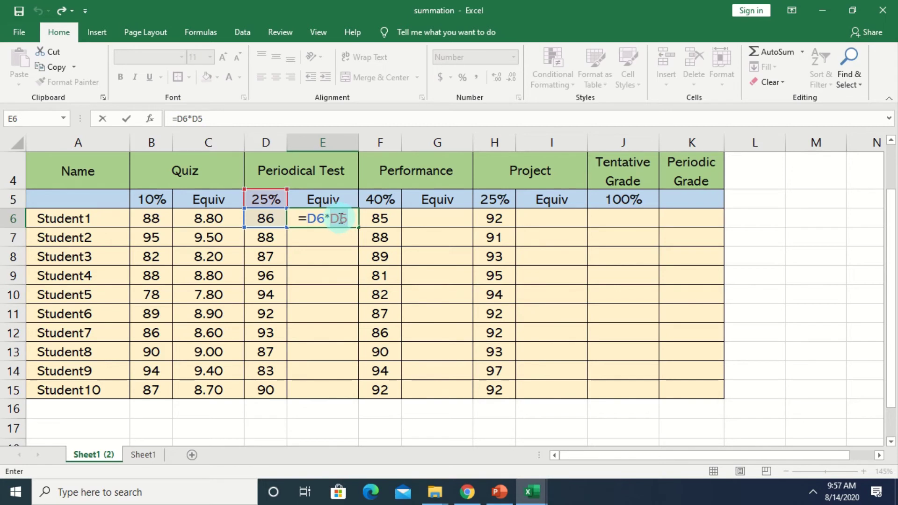
- Make the D5 reference absolute so E6 reads =D6*$D$5, and copy the formula down to E15
{"action": "key", "text": "F4"}
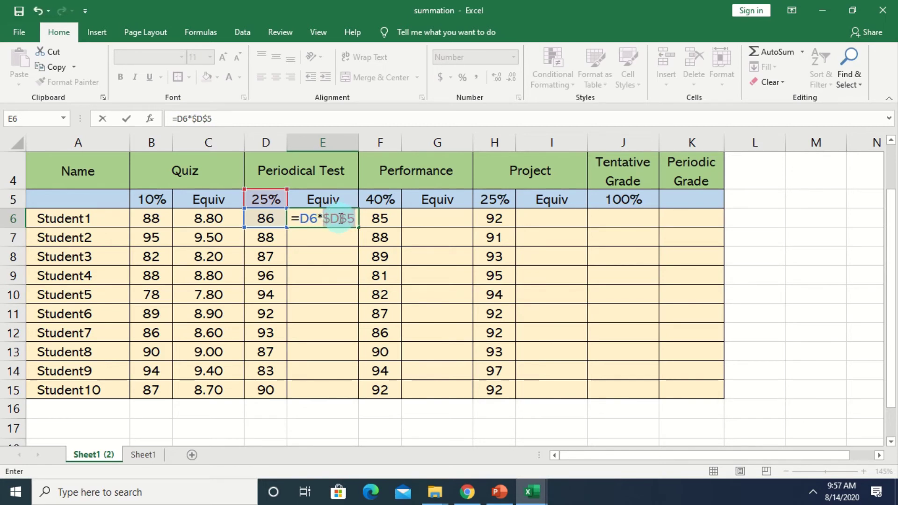
{"action": "key", "text": "Return"}
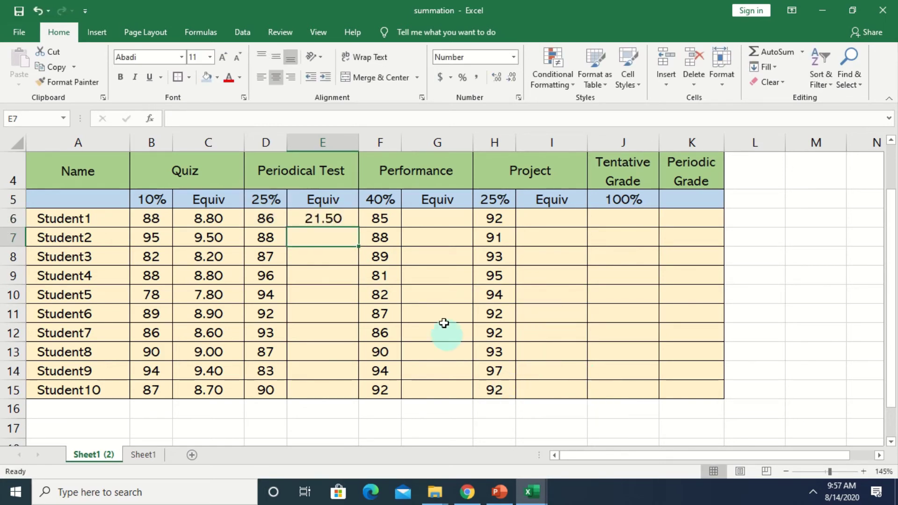
{"action": "left_click", "coordinate": [344, 214]}
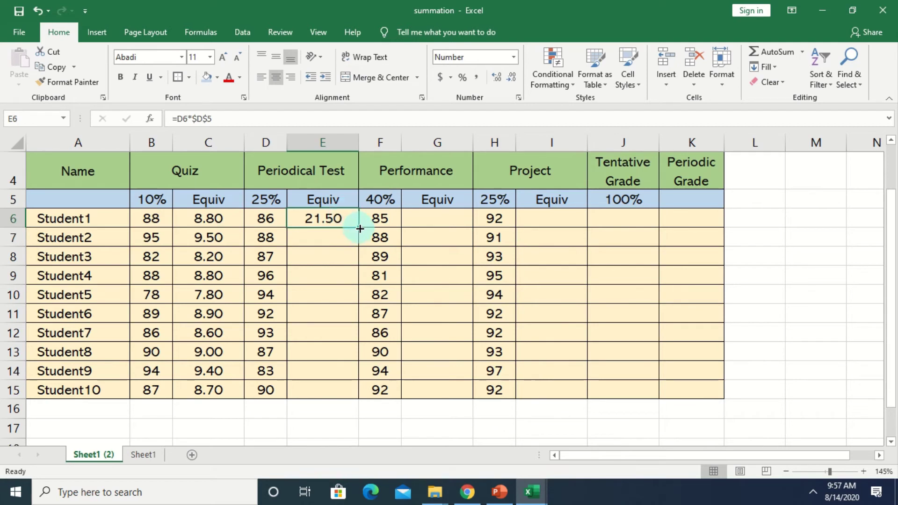
{"action": "left_click_drag", "start_coordinate": [360, 229], "coordinate": [346, 396]}
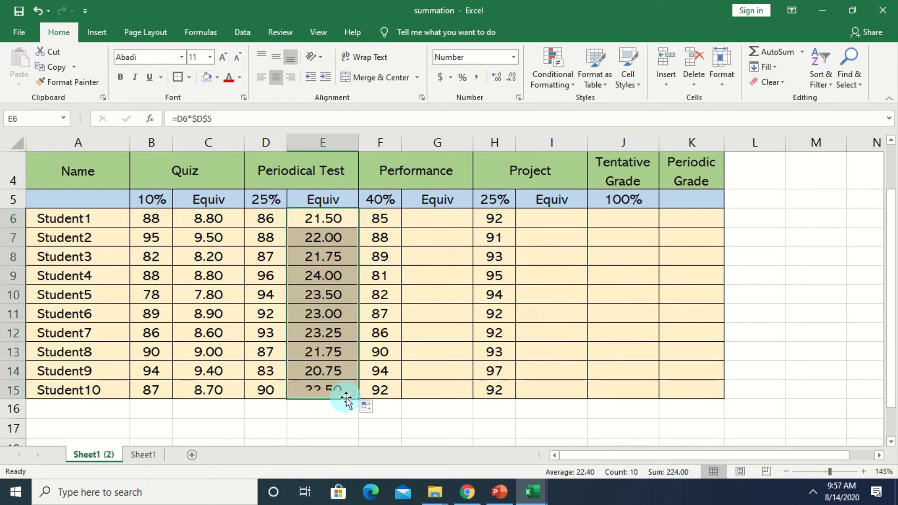
- Enter Student1's performance equivalent in G6 as =F6*$F$5, with the 40% weight reference absolute
{"action": "left_click", "coordinate": [438, 219]}
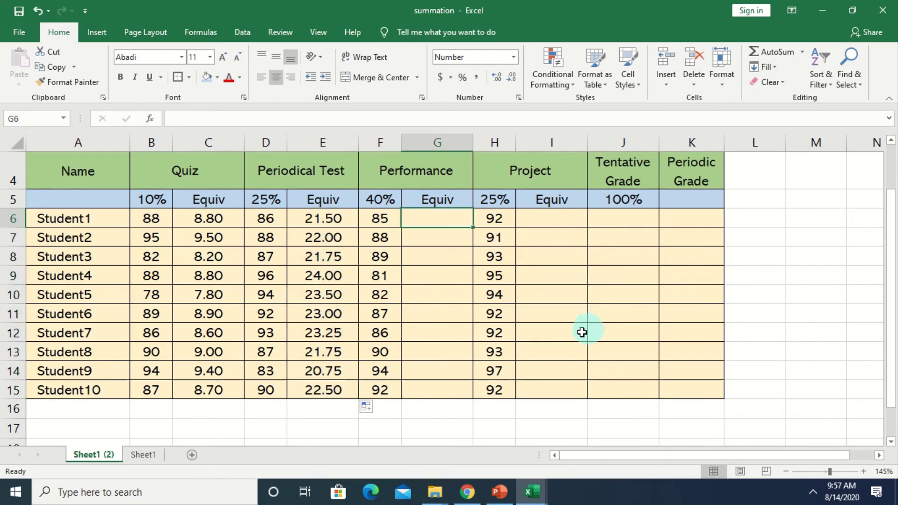
{"action": "scroll", "coordinate": [591, 336], "scroll_direction": "up", "scroll_amount": 1}
{"action": "scroll", "coordinate": [593, 337], "scroll_direction": "up", "scroll_amount": 2}
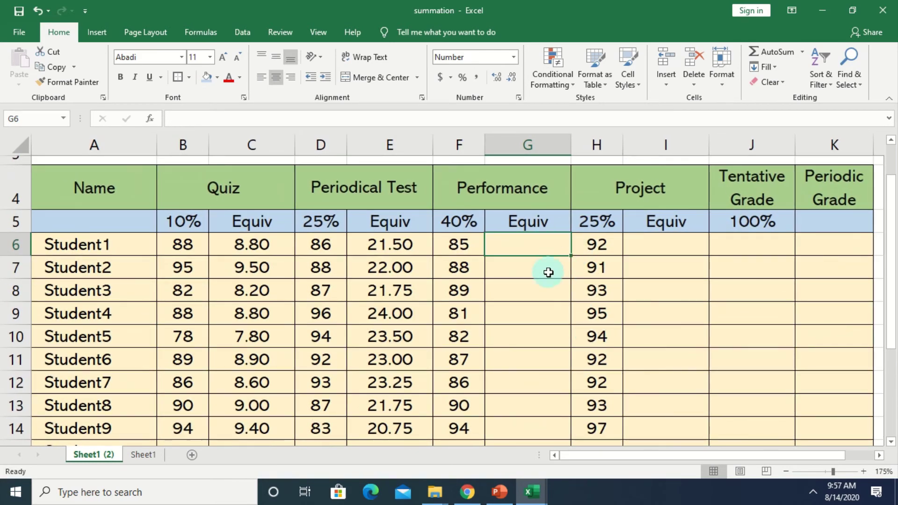
{"action": "type", "text": "="}
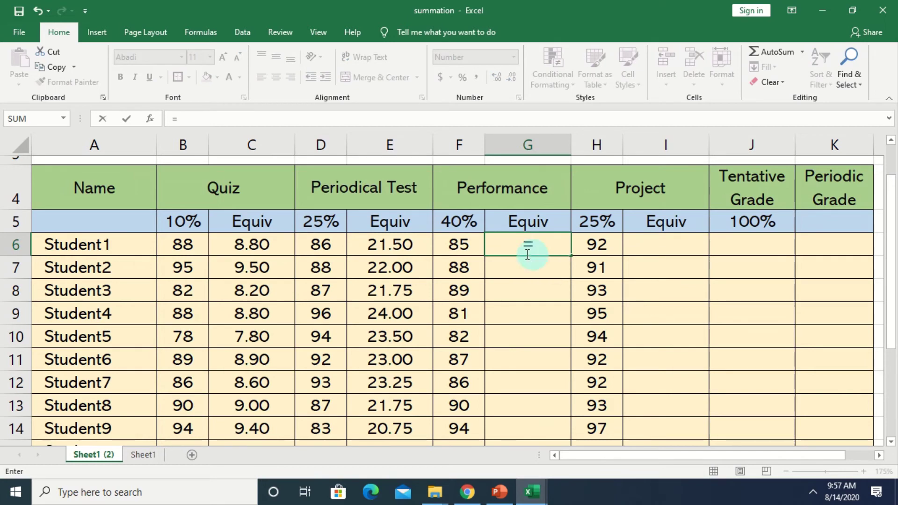
{"action": "left_click", "coordinate": [456, 244]}
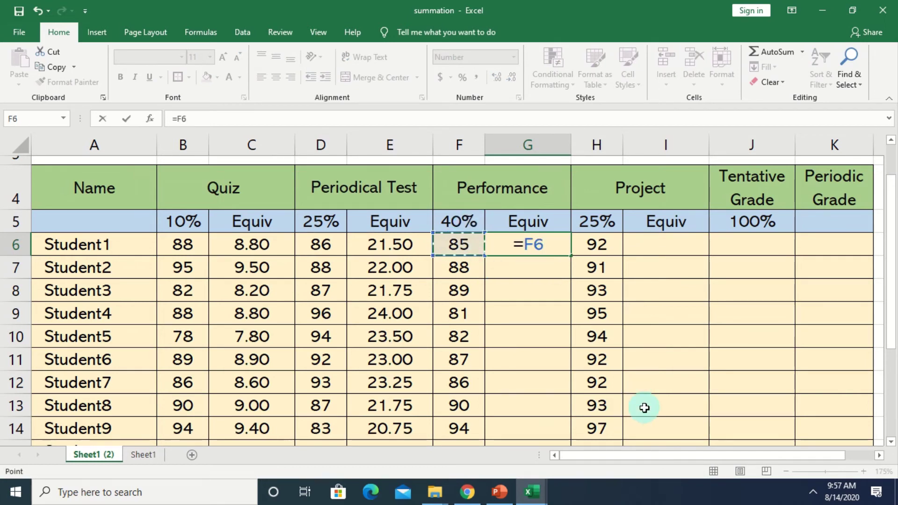
{"action": "type", "text": "*"}
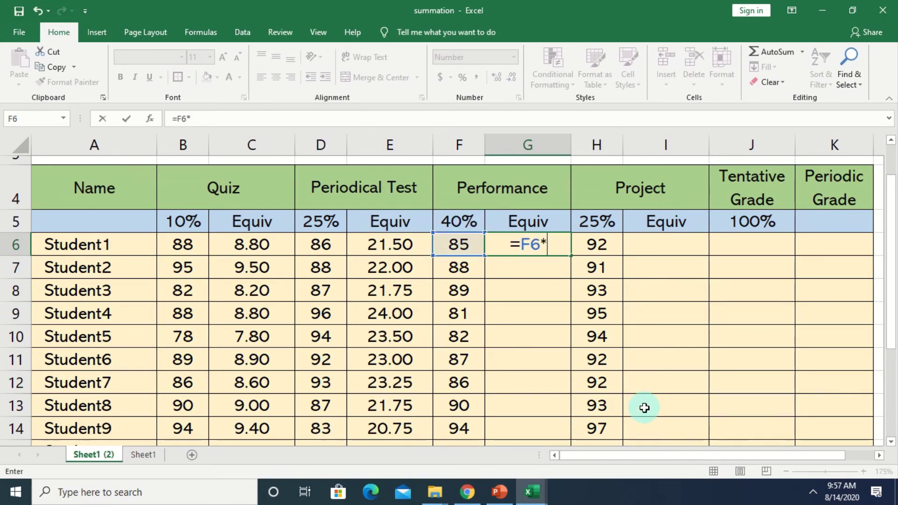
{"action": "left_click", "coordinate": [460, 221]}
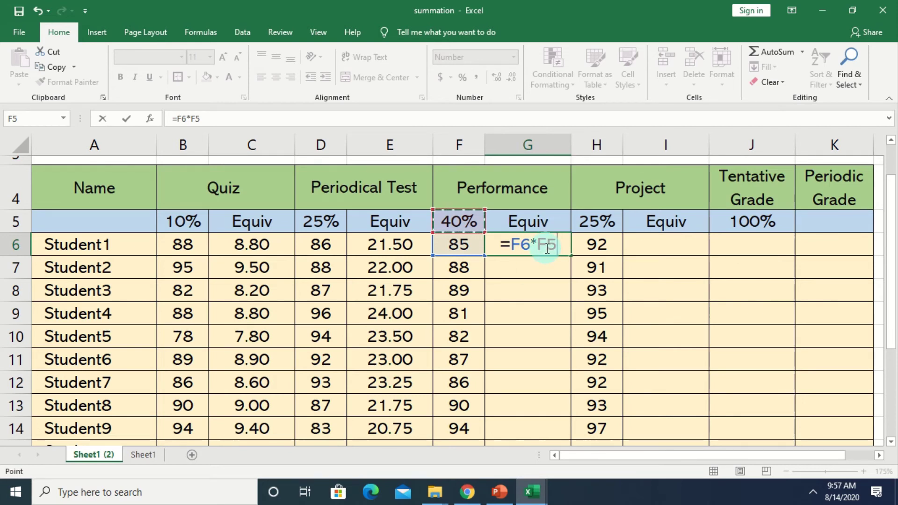
{"action": "key", "text": "F4"}
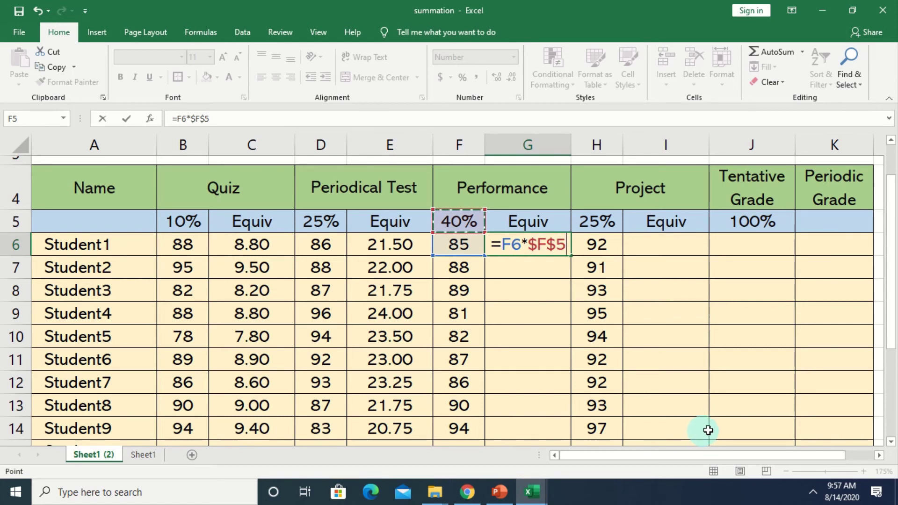
{"action": "key", "text": "Return"}
- Copy the performance equivalent formula from G6 down to G15 for every student
{"action": "left_click", "coordinate": [548, 243]}
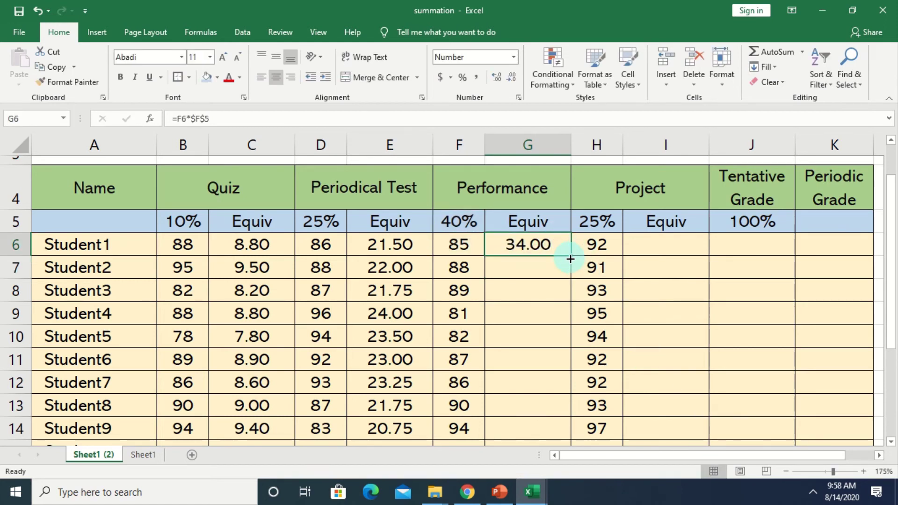
{"action": "left_click_drag", "start_coordinate": [571, 256], "coordinate": [608, 369]}
{"action": "scroll", "coordinate": [757, 411], "scroll_direction": "up", "scroll_amount": 2}
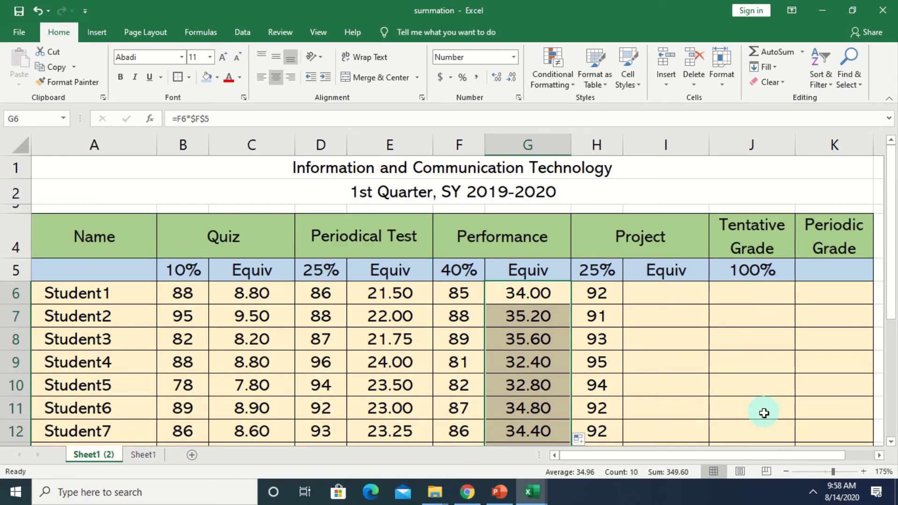
- Enter Student1's project equivalent in I6 as =H6*$H$5, with the 25% weight reference absolute
{"action": "left_click", "coordinate": [673, 292]}
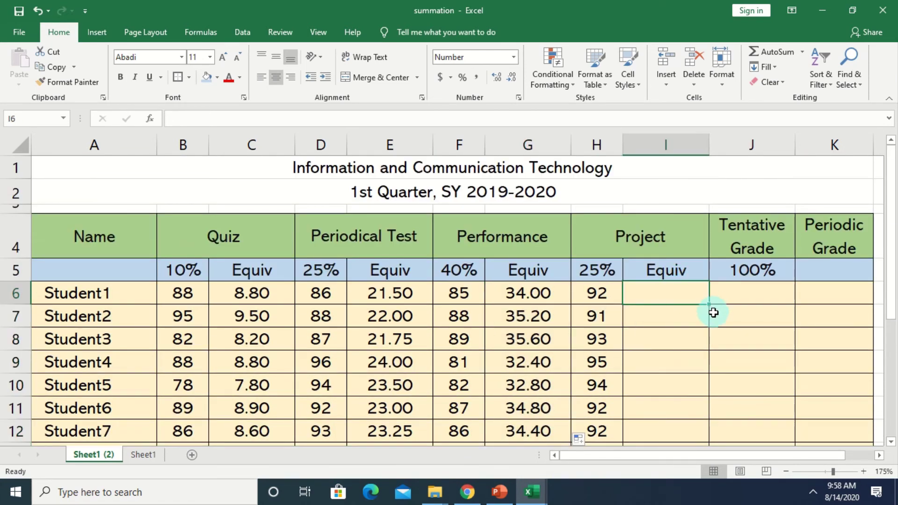
{"action": "type", "text": "="}
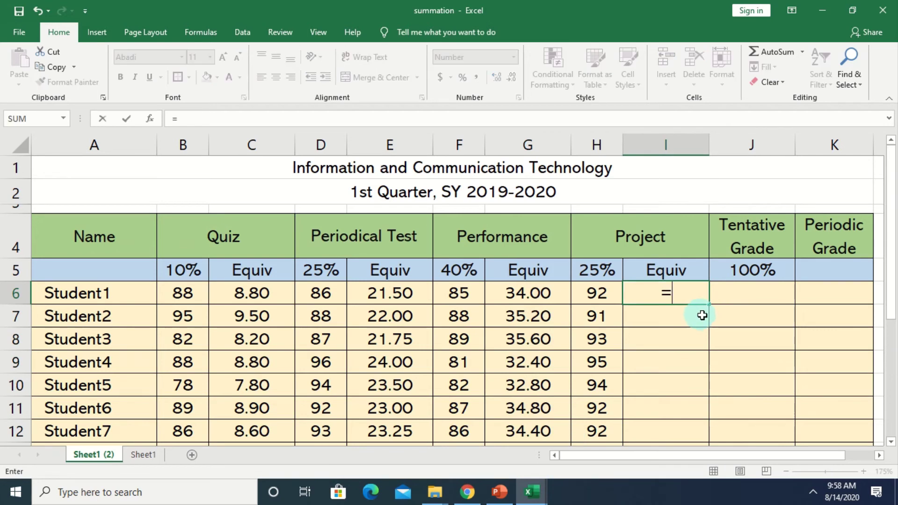
{"action": "left_click", "coordinate": [596, 293]}
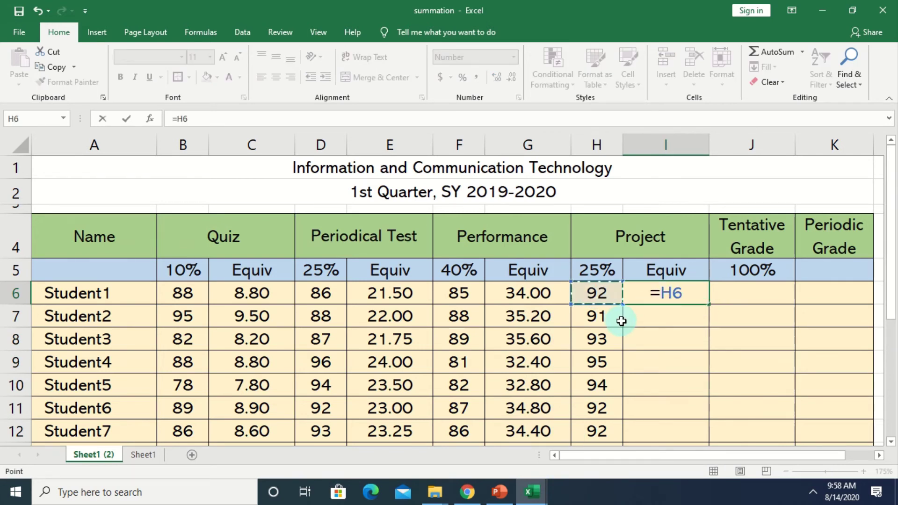
{"action": "type", "text": "*"}
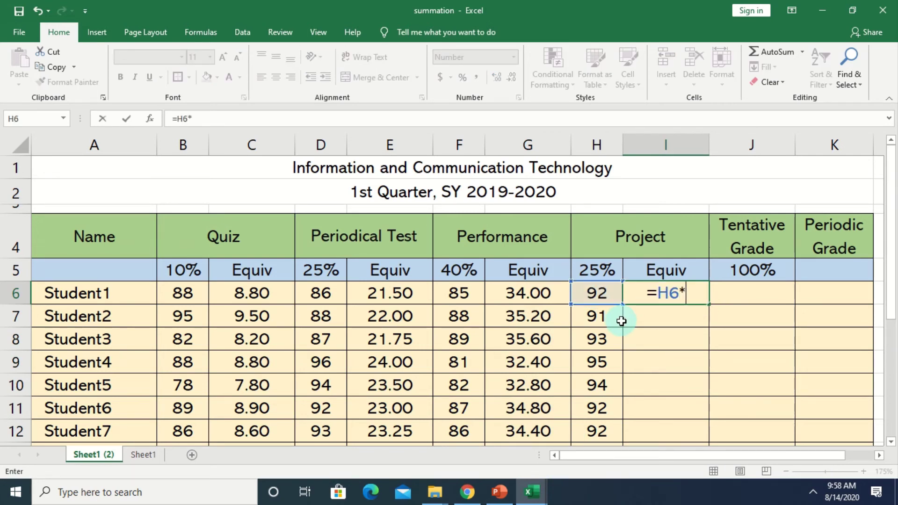
{"action": "left_click", "coordinate": [592, 270]}
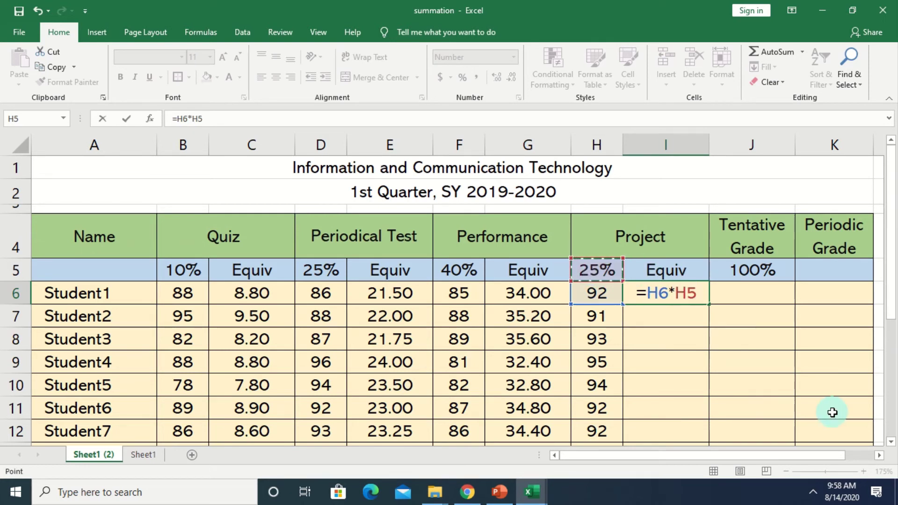
{"action": "key", "text": "F4"}
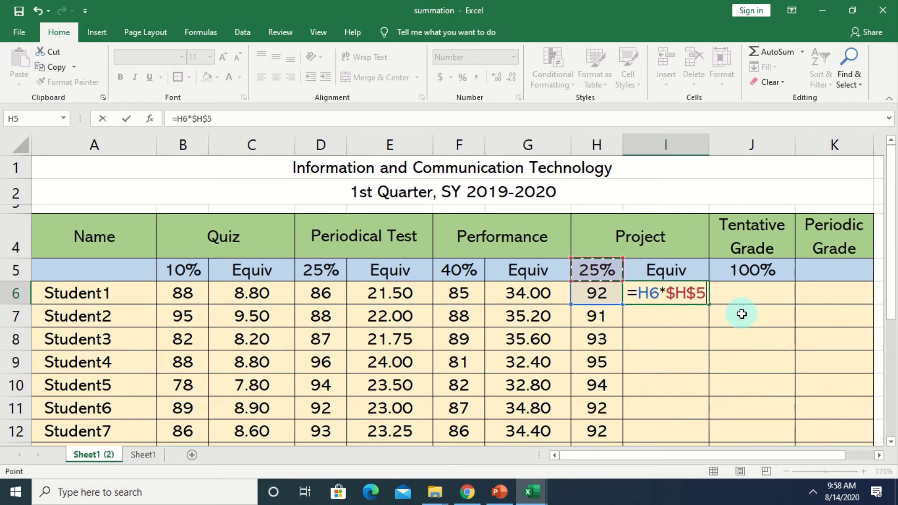
{"action": "key", "text": "Return"}
- Copy the project equivalent formula from I6 down to I15 for every student
{"action": "left_click", "coordinate": [667, 291]}
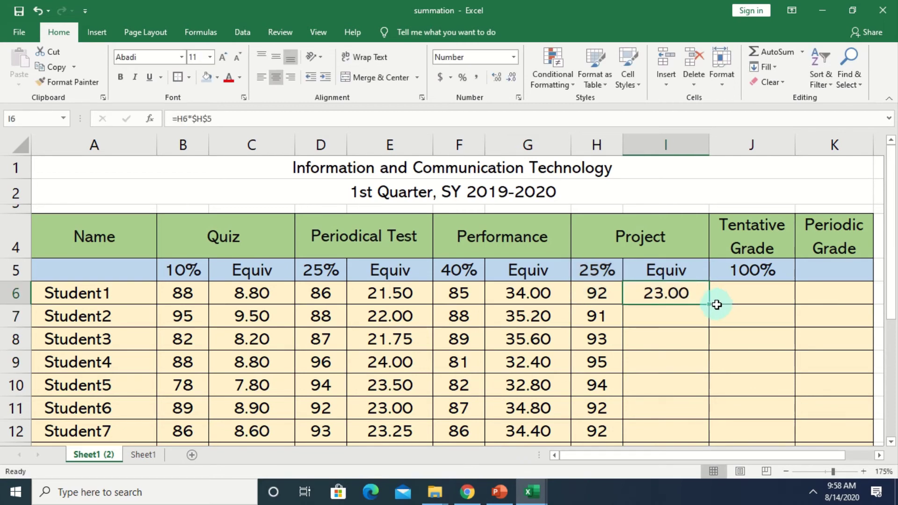
{"action": "left_click_drag", "start_coordinate": [710, 304], "coordinate": [685, 412]}
{"action": "scroll", "coordinate": [794, 423], "scroll_direction": "up", "scroll_amount": 2}
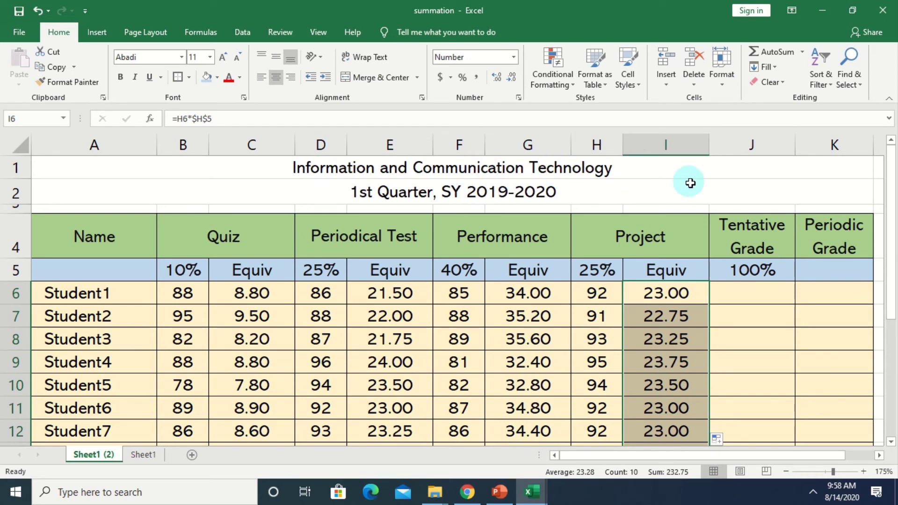
- Enter Student1's tentative grade in J6 as =C6+E6+G6+I6, adding the four component equivalents
{"action": "left_click", "coordinate": [751, 295]}
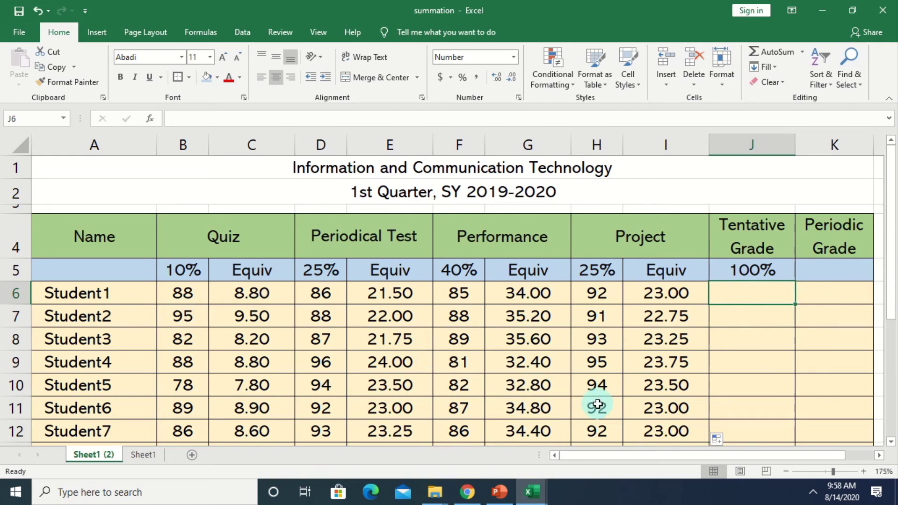
{"action": "type", "text": "="}
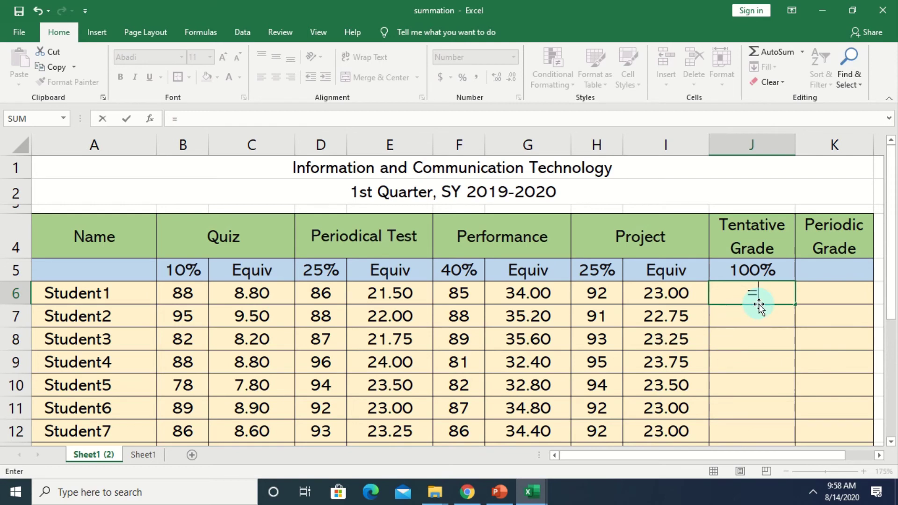
{"action": "left_click", "coordinate": [260, 293]}
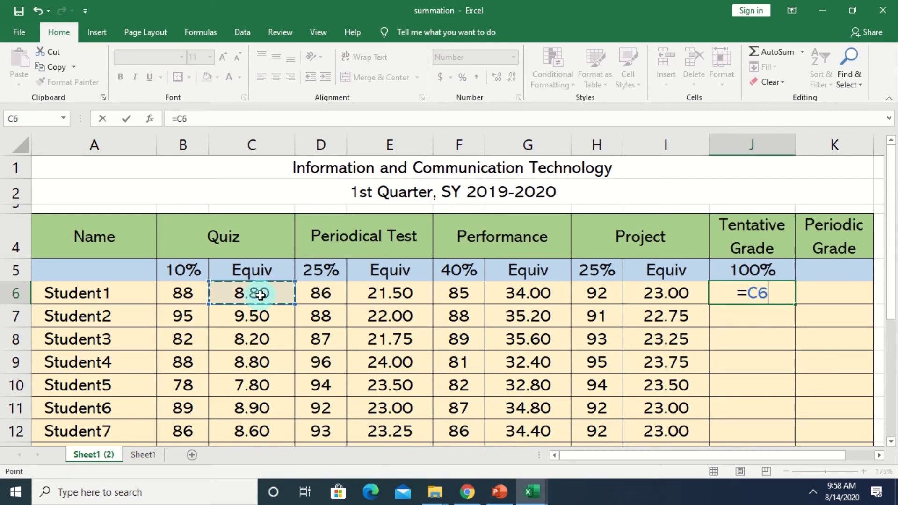
{"action": "type", "text": "+"}
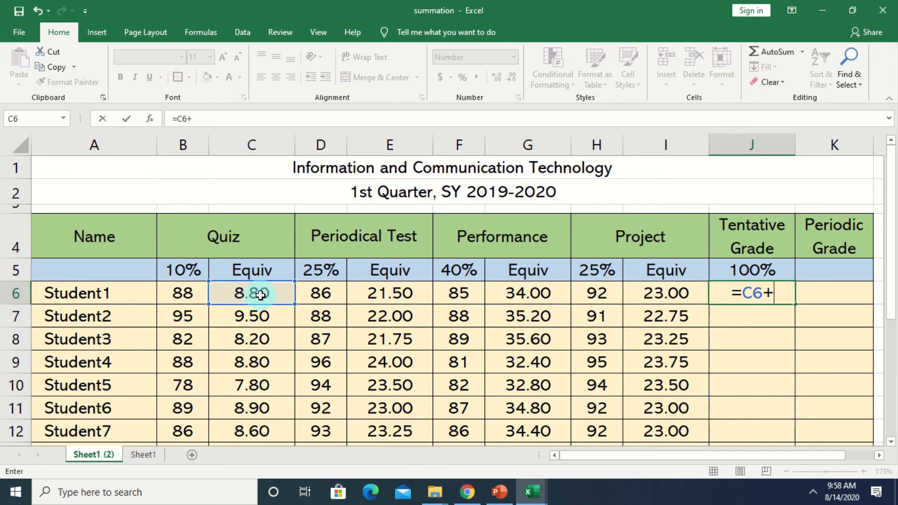
{"action": "left_click", "coordinate": [402, 292]}
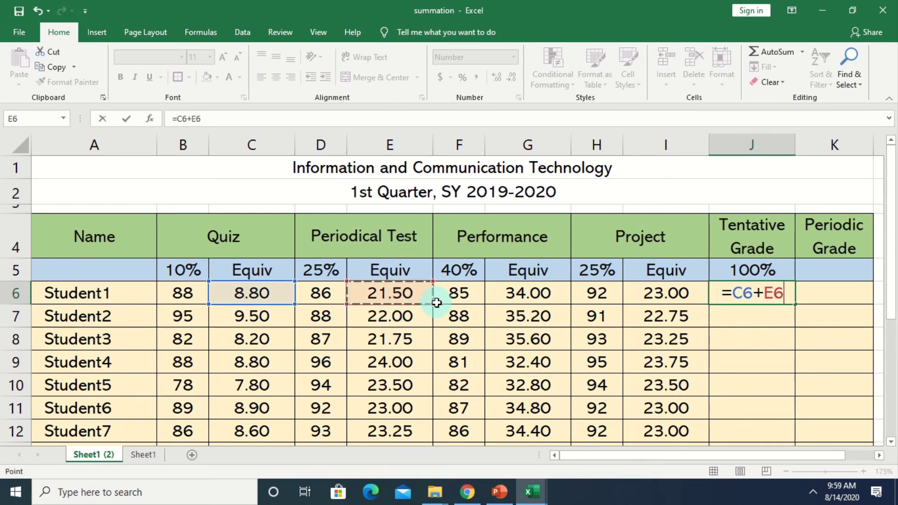
{"action": "type", "text": "+"}
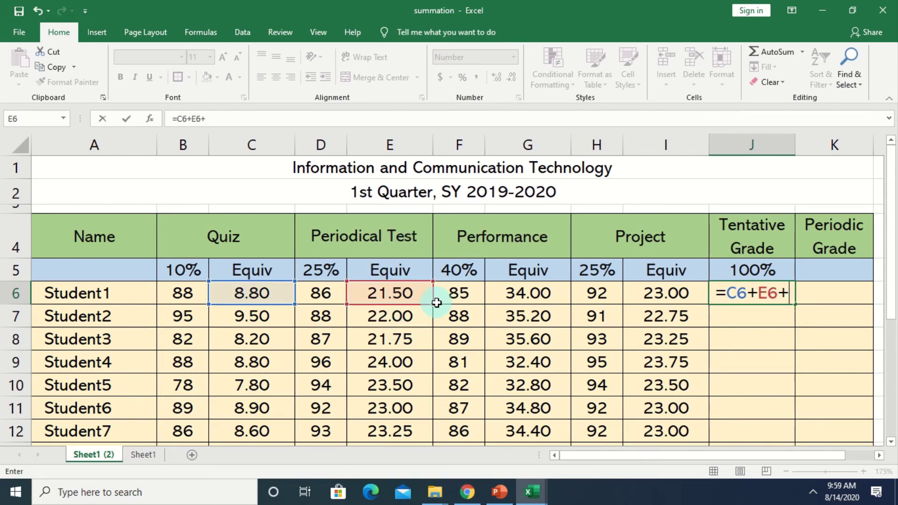
{"action": "left_click", "coordinate": [536, 293]}
{"action": "type", "text": "+"}
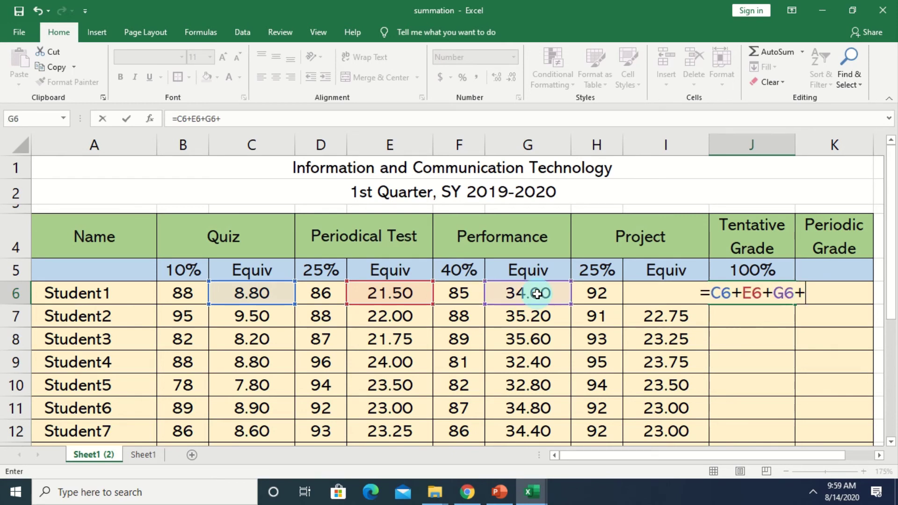
{"action": "left_click", "coordinate": [688, 291]}
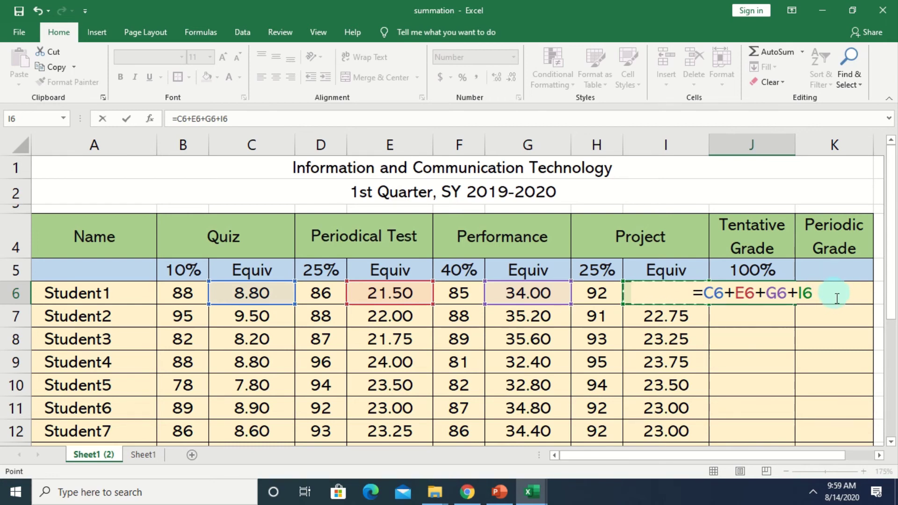
{"action": "key", "text": "Return"}
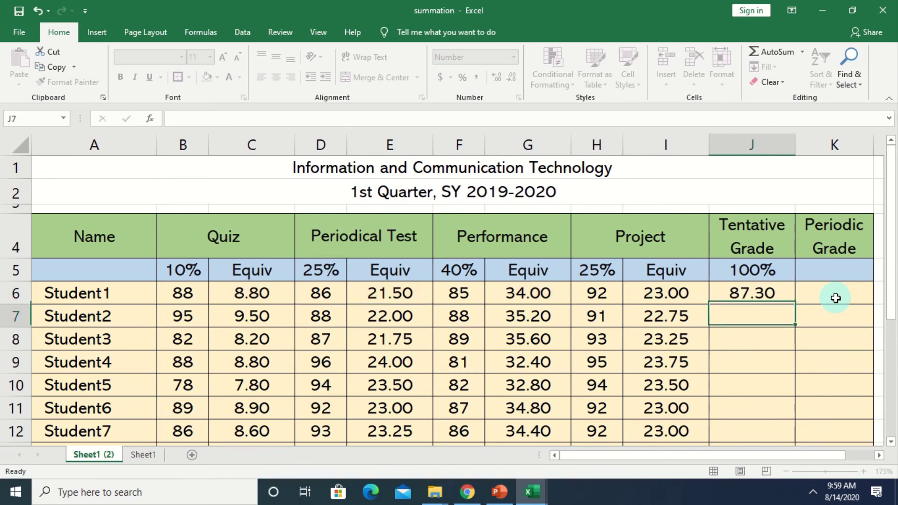
- Review the tentative grade formula in J6 and copy it down to J15 for every student
{"action": "left_click", "coordinate": [776, 293]}
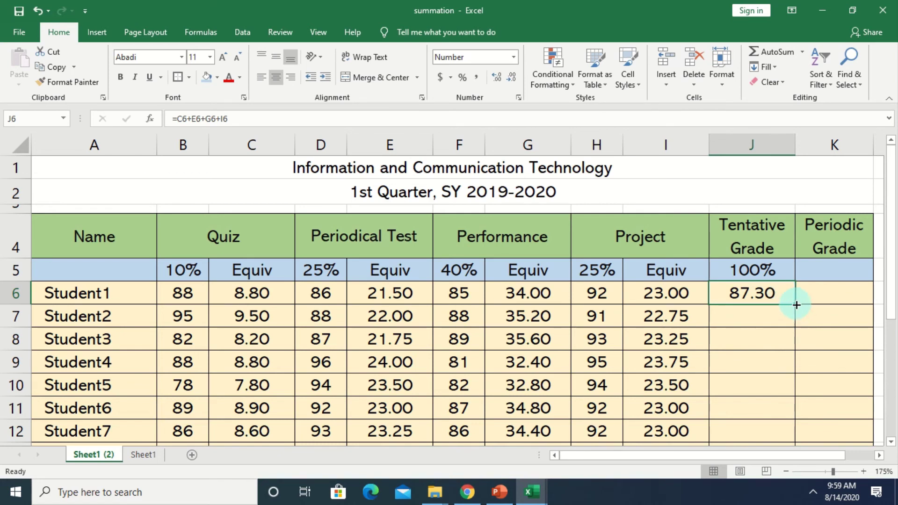
{"action": "double_click", "coordinate": [754, 293]}
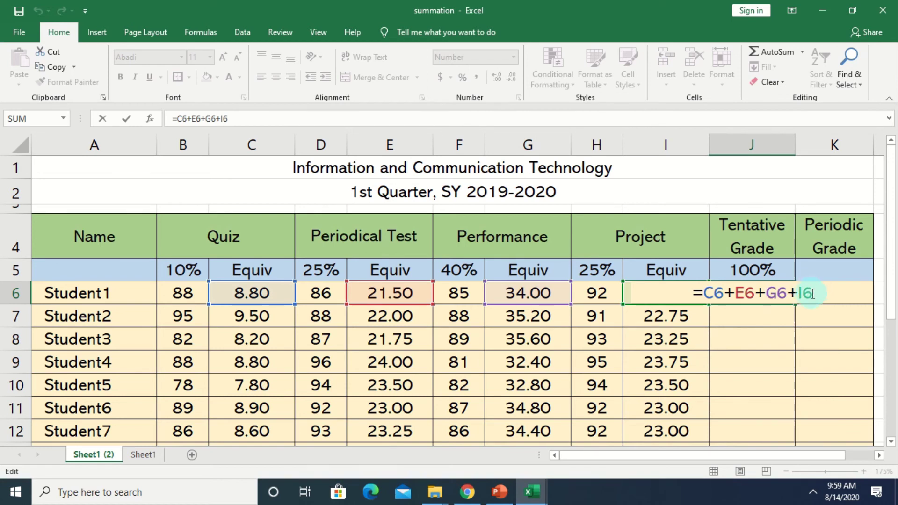
{"action": "key", "text": "ctrl+Return"}
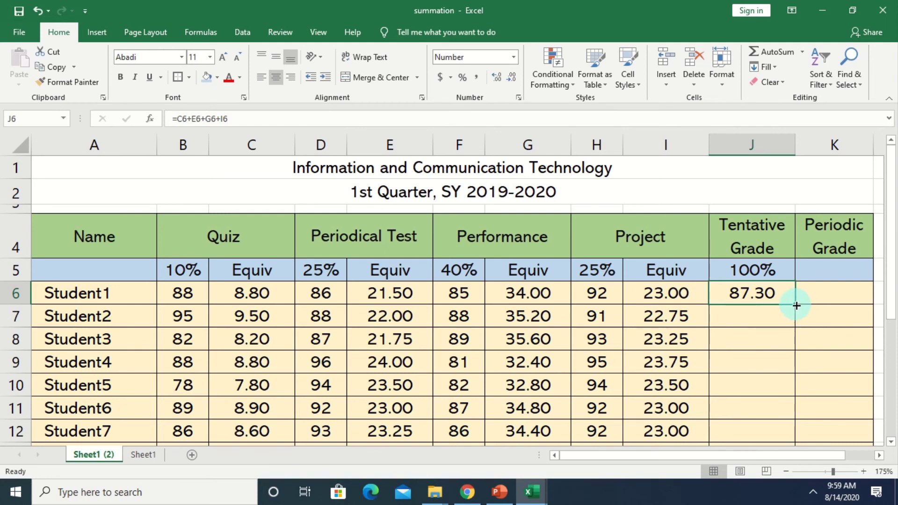
{"action": "left_click_drag", "start_coordinate": [796, 305], "coordinate": [796, 305]}
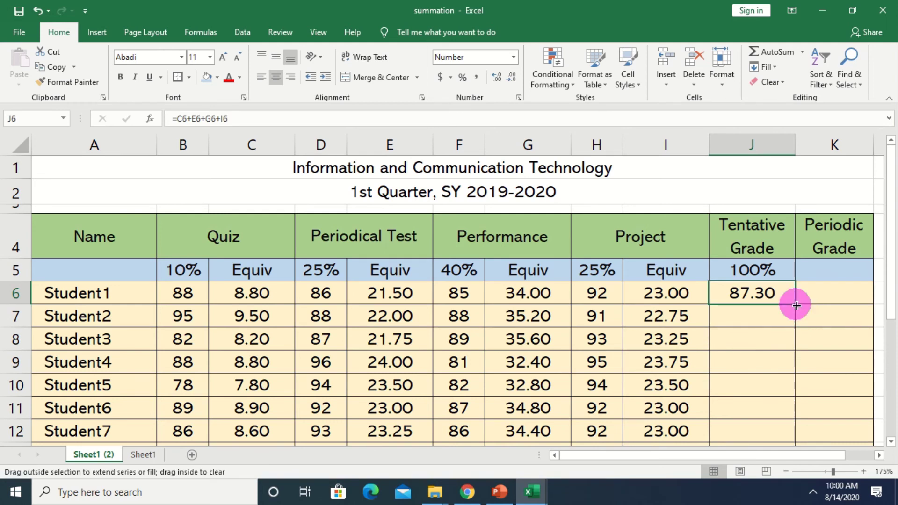
{"action": "left_click_drag", "start_coordinate": [796, 305], "coordinate": [782, 413]}
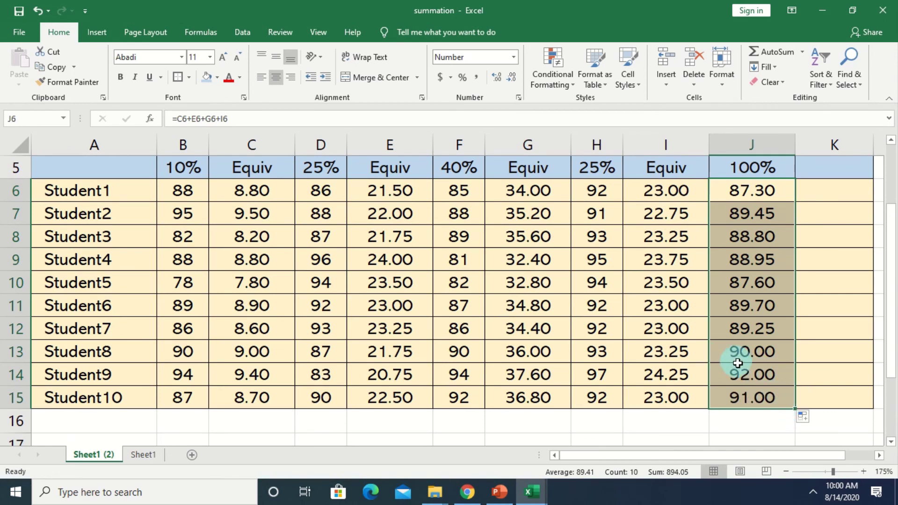
- Enter Student1's periodic grade in K6 as =ROUND(J6,0), rounding the tentative grade to a whole number
{"action": "scroll", "coordinate": [788, 253], "scroll_direction": "up", "scroll_amount": 1}
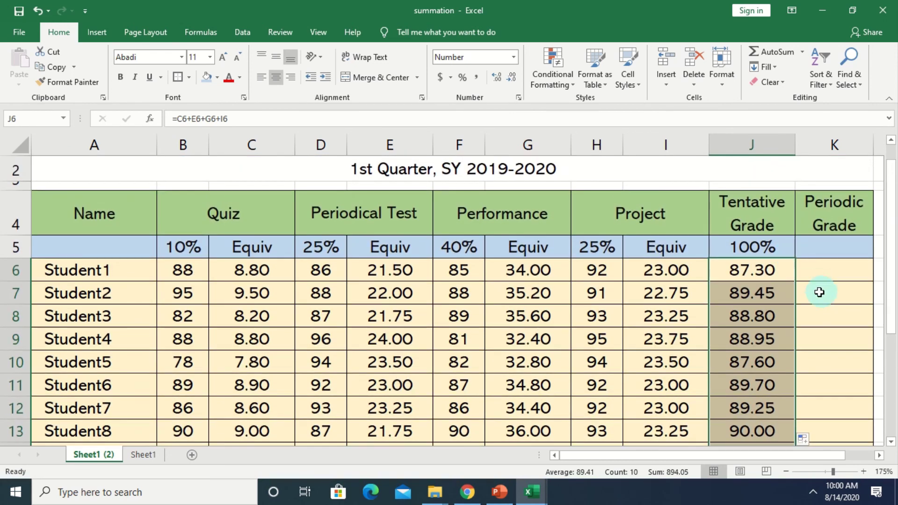
{"action": "left_click", "coordinate": [833, 269]}
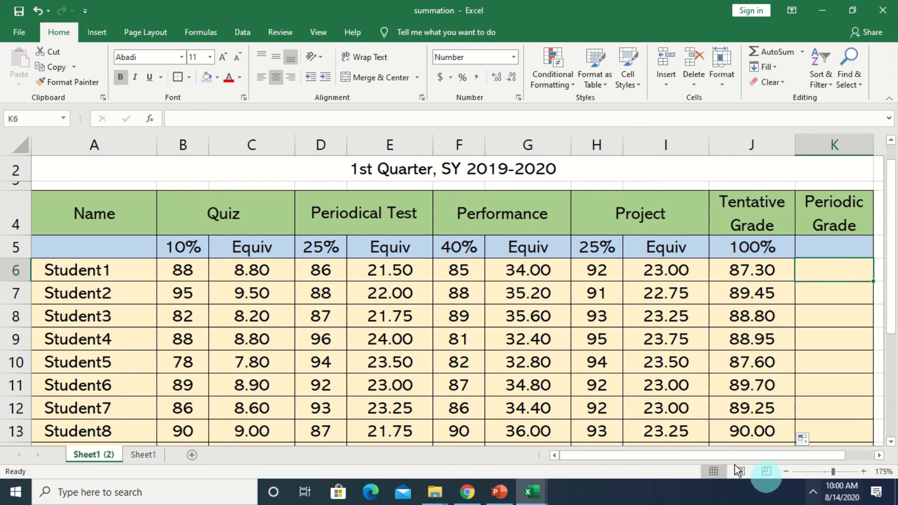
{"action": "left_click_drag", "start_coordinate": [720, 456], "coordinate": [747, 458]}
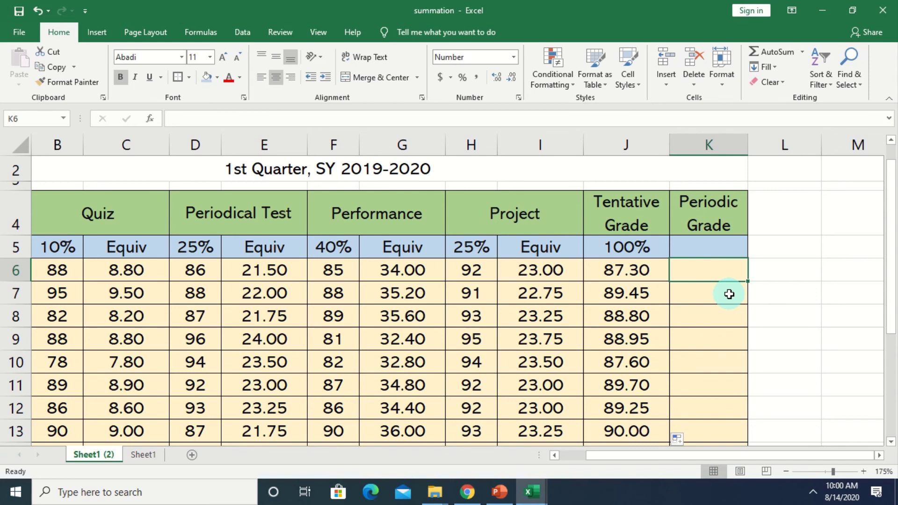
{"action": "type", "text": "="}
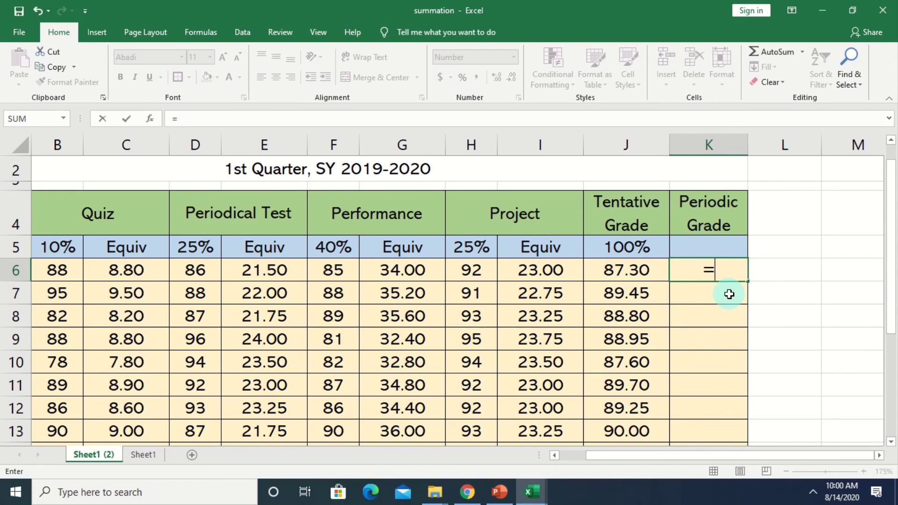
{"action": "type", "text": "rou"}
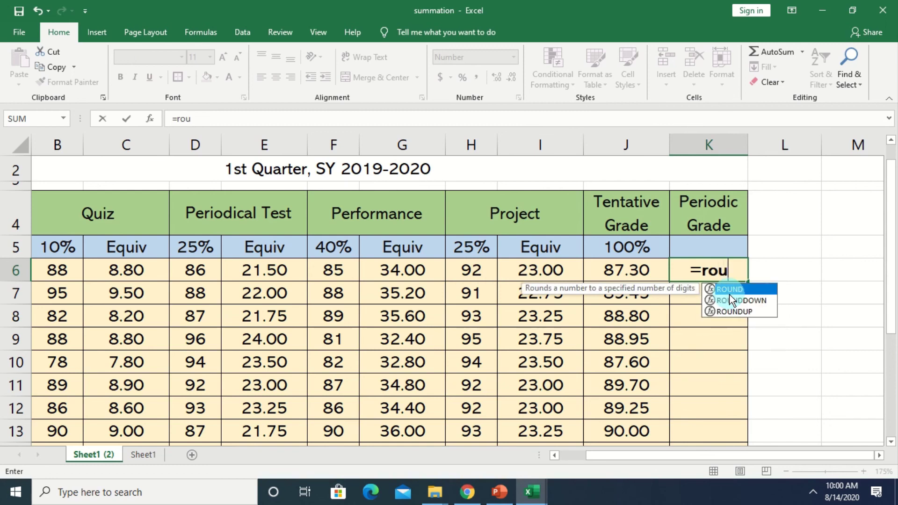
{"action": "type", "text": "nd"}
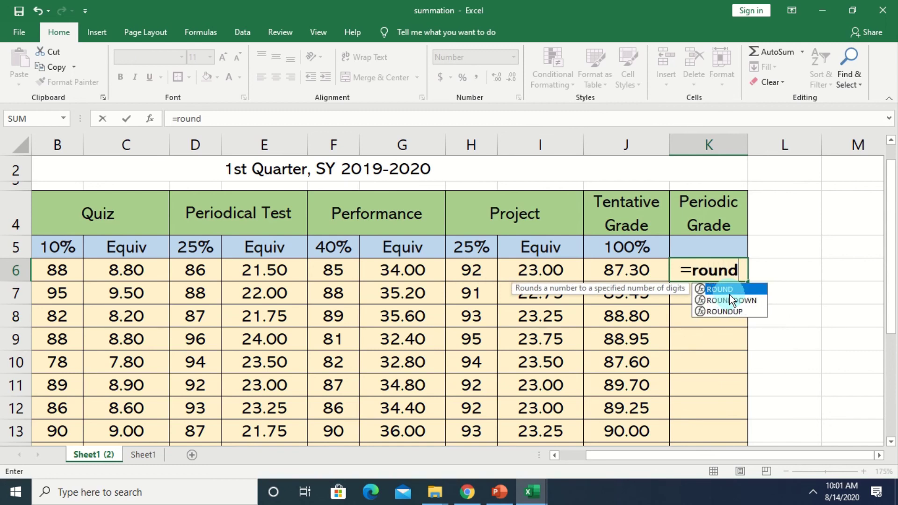
{"action": "double_click", "coordinate": [729, 292]}
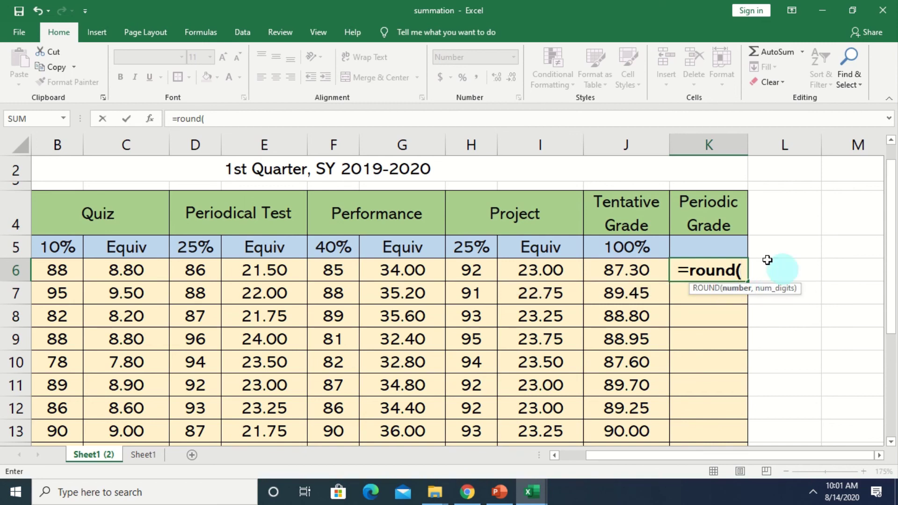
{"action": "left_click", "coordinate": [627, 269]}
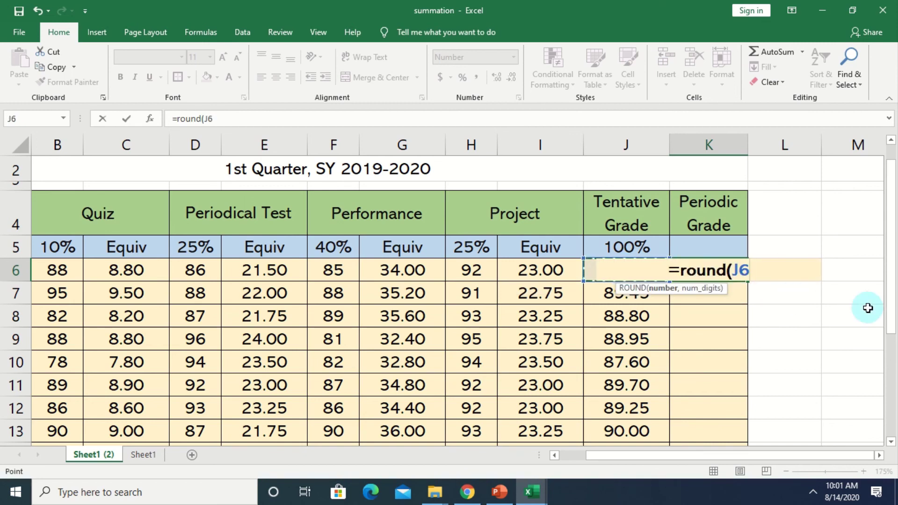
{"action": "type", "text": ","}
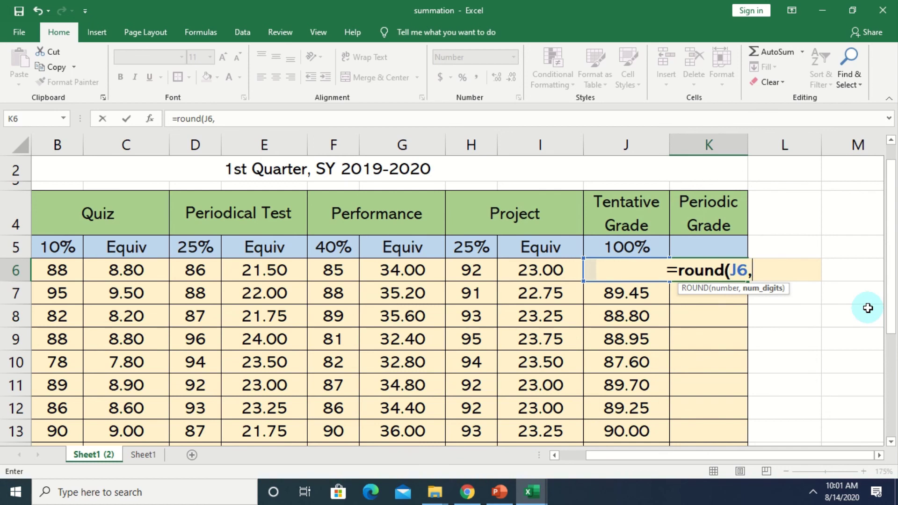
{"action": "type", "text": "0"}
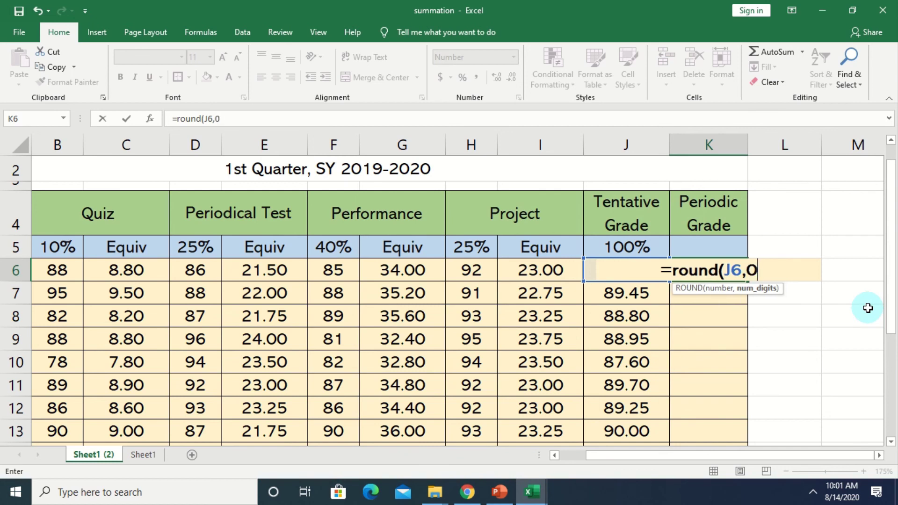
{"action": "type", "text": ")"}
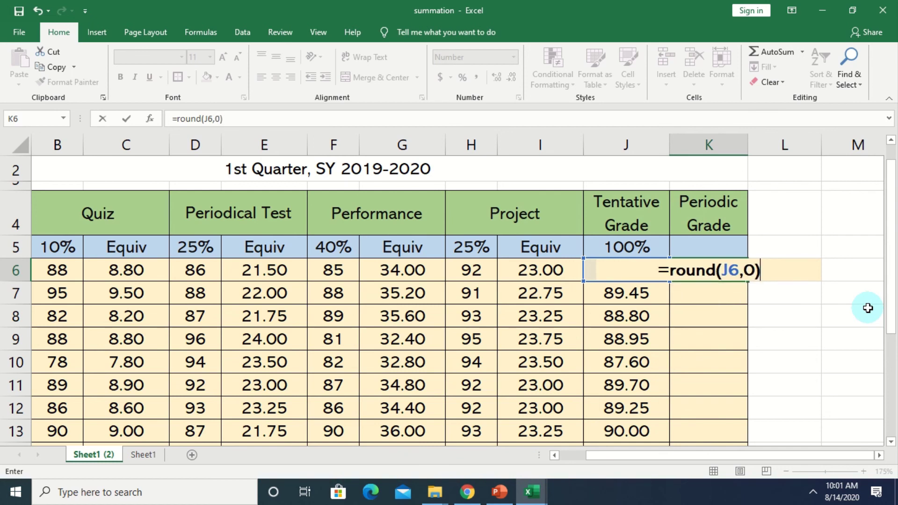
{"action": "key", "text": "Return"}
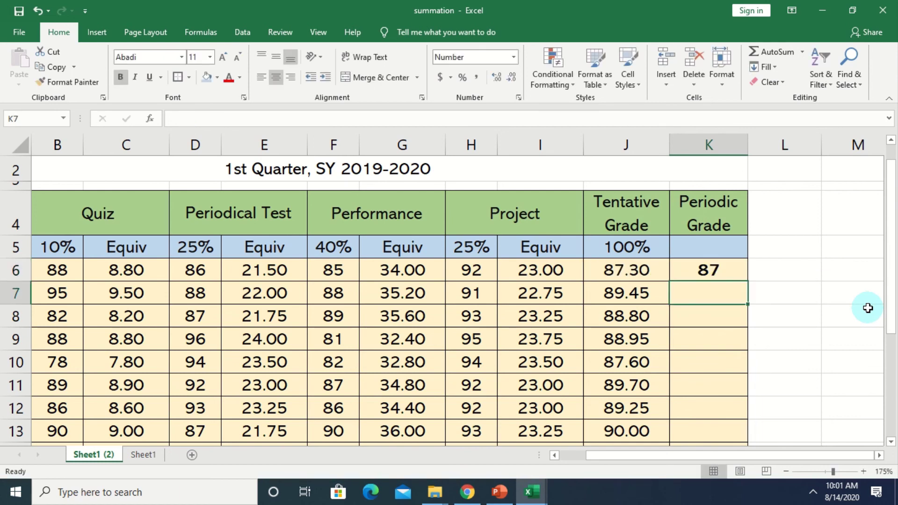
{"action": "left_click", "coordinate": [706, 269]}
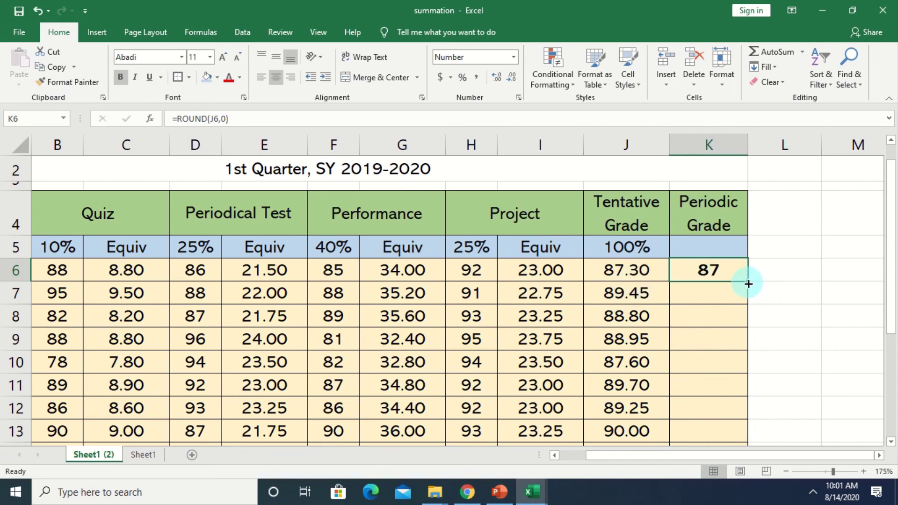
- Copy the periodic grade formula from K6 down to K15 for every student
{"action": "left_click_drag", "start_coordinate": [748, 283], "coordinate": [741, 403]}
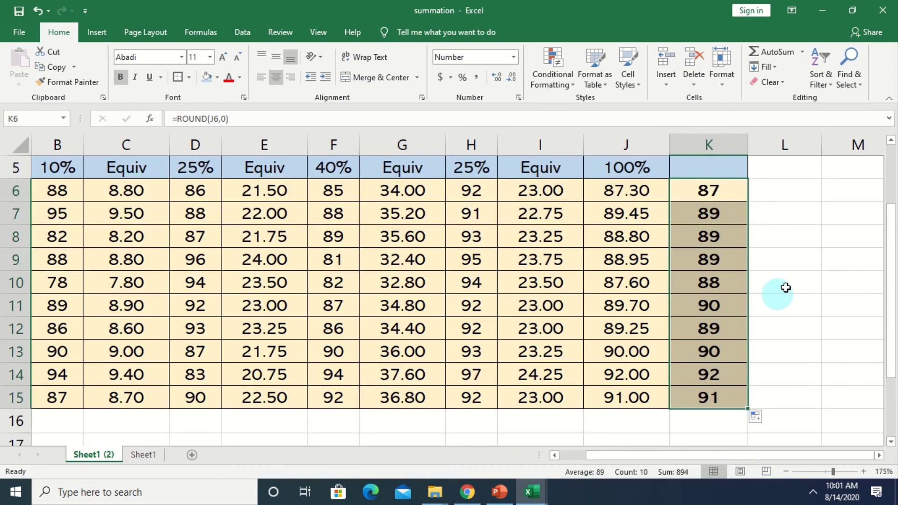
{"action": "left_click", "coordinate": [795, 213]}
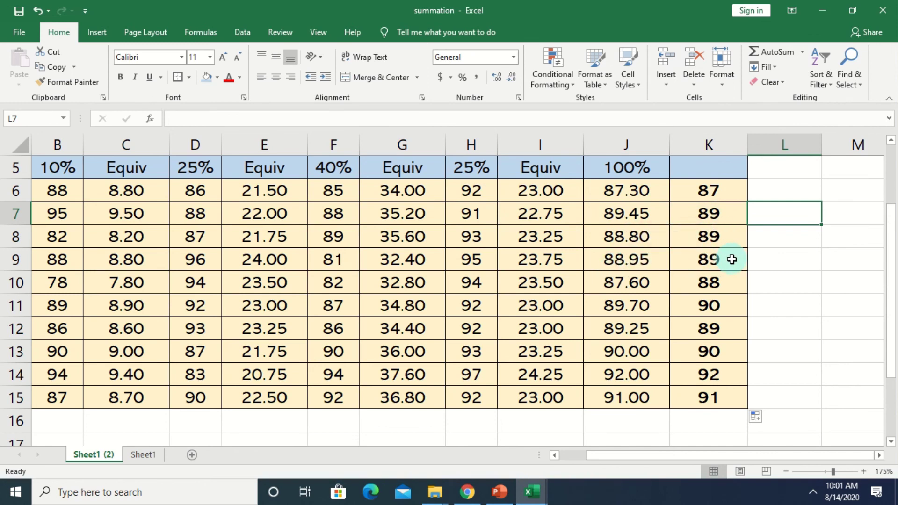
- Review the completed 1st Quarter grade table, from the quiz scores of Student1 through Student10 to their tentative and periodic grades
{"action": "scroll", "coordinate": [766, 377], "scroll_direction": "up", "scroll_amount": 2}
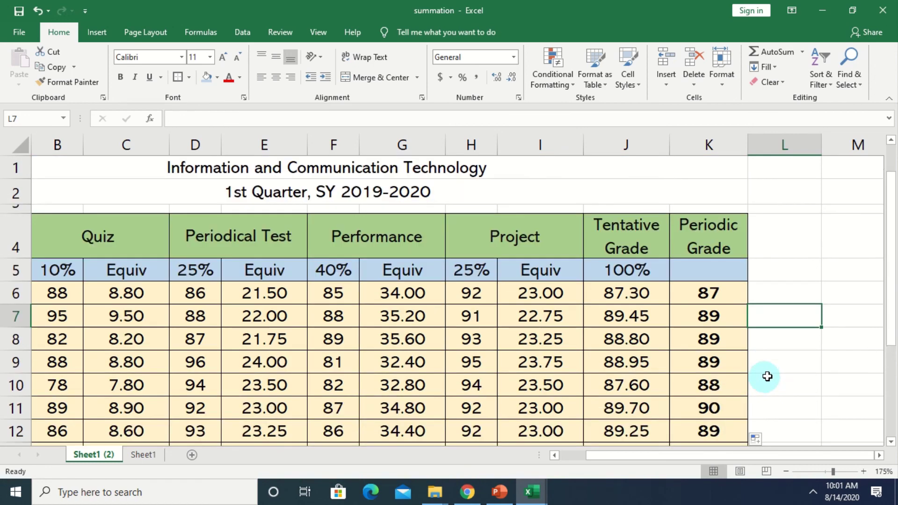
{"action": "scroll", "coordinate": [762, 383], "scroll_direction": "down", "scroll_amount": 1}
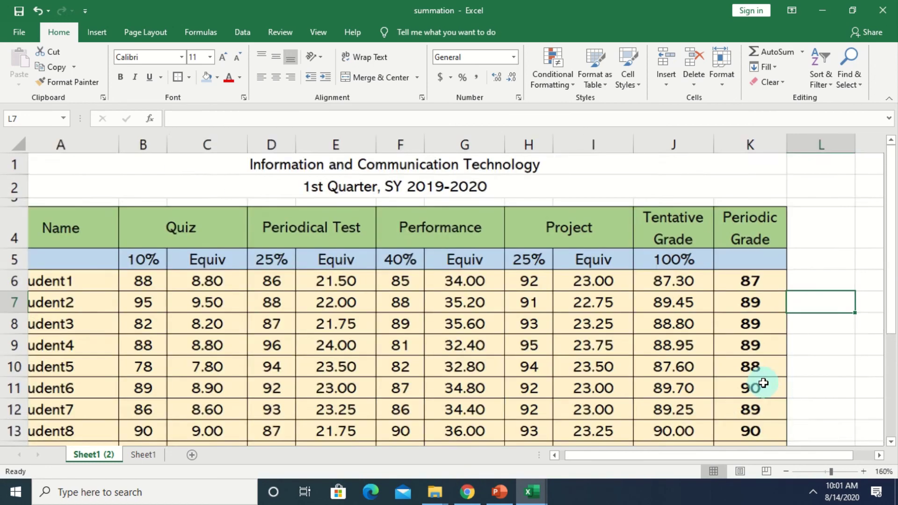
{"action": "scroll", "coordinate": [762, 383], "scroll_direction": "down", "scroll_amount": 3}
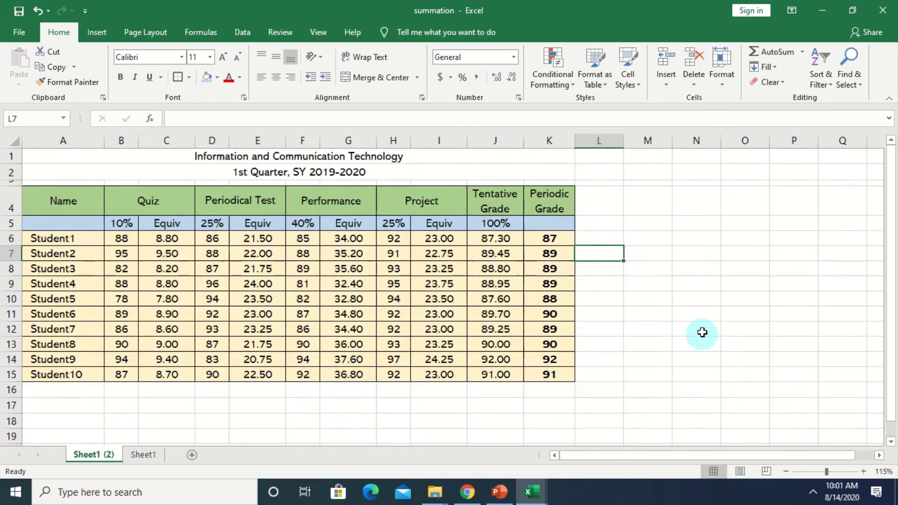
{"action": "scroll", "coordinate": [702, 330], "scroll_direction": "up", "scroll_amount": 2}
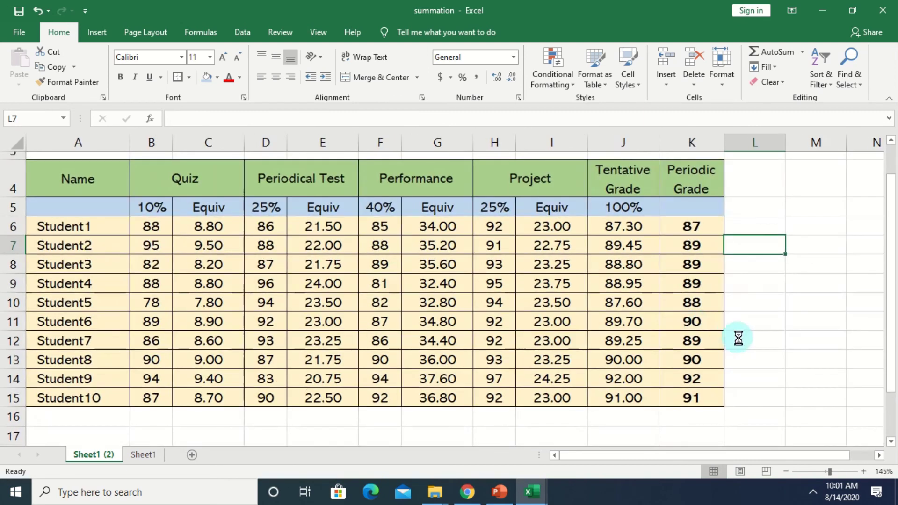
{"action": "scroll", "coordinate": [738, 337], "scroll_direction": "up", "scroll_amount": 3}
{"action": "scroll", "coordinate": [802, 280], "scroll_direction": "up", "scroll_amount": 2}
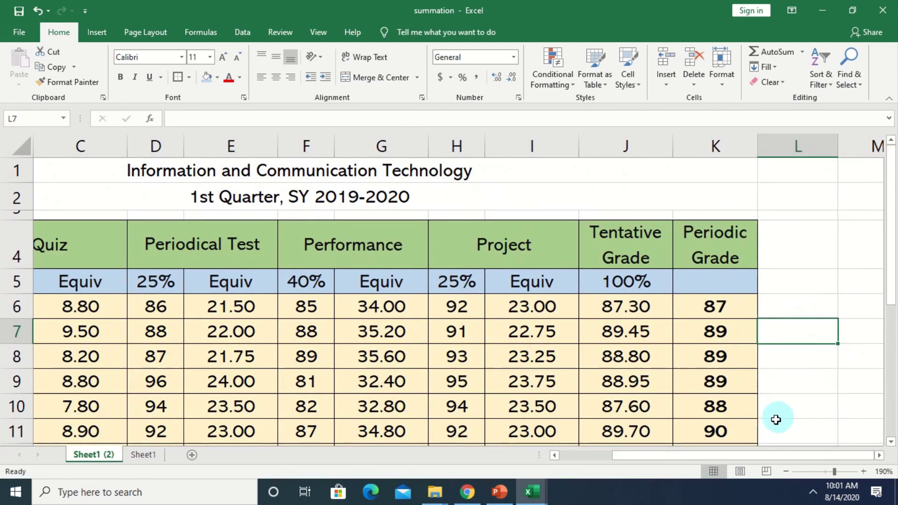
{"action": "left_click_drag", "start_coordinate": [740, 453], "coordinate": [646, 458]}
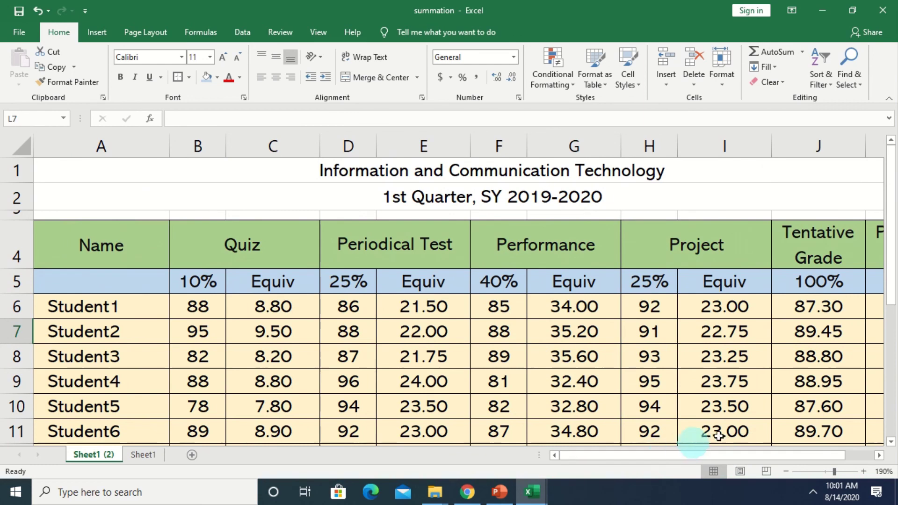
{"action": "mouse_move", "coordinate": [806, 455]}
{"action": "left_mouse_down"}
{"action": "mouse_move", "coordinate": [825, 453]}
{"action": "mouse_move", "coordinate": [791, 453]}
{"action": "left_mouse_up"}
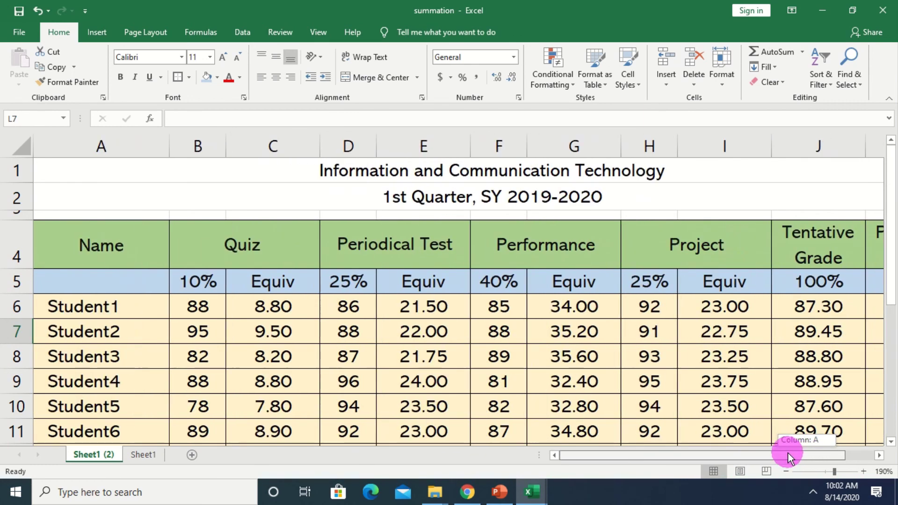
{"action": "scroll", "coordinate": [784, 378], "scroll_direction": "down", "scroll_amount": 1}
{"action": "scroll", "coordinate": [784, 377], "scroll_direction": "down", "scroll_amount": 1}
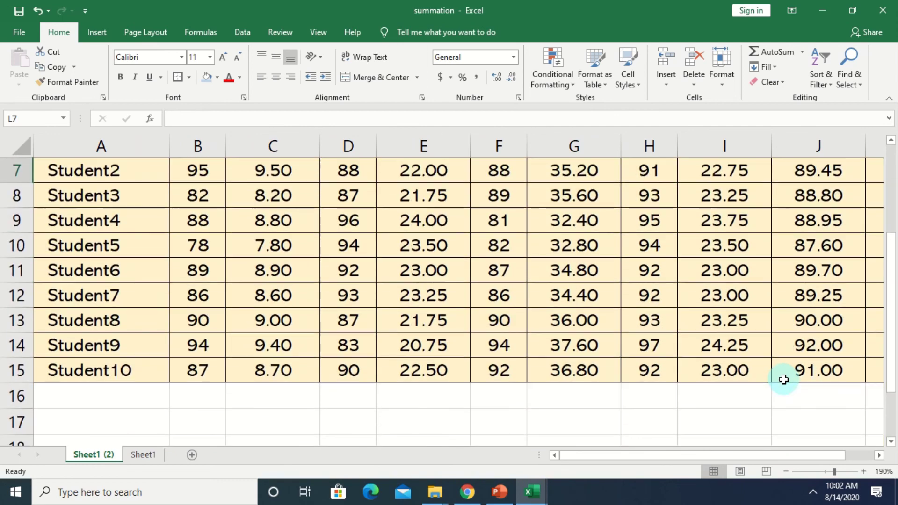
{"action": "scroll", "coordinate": [784, 378], "scroll_direction": "down", "scroll_amount": 1}
{"action": "scroll", "coordinate": [784, 378], "scroll_direction": "down", "scroll_amount": 2}
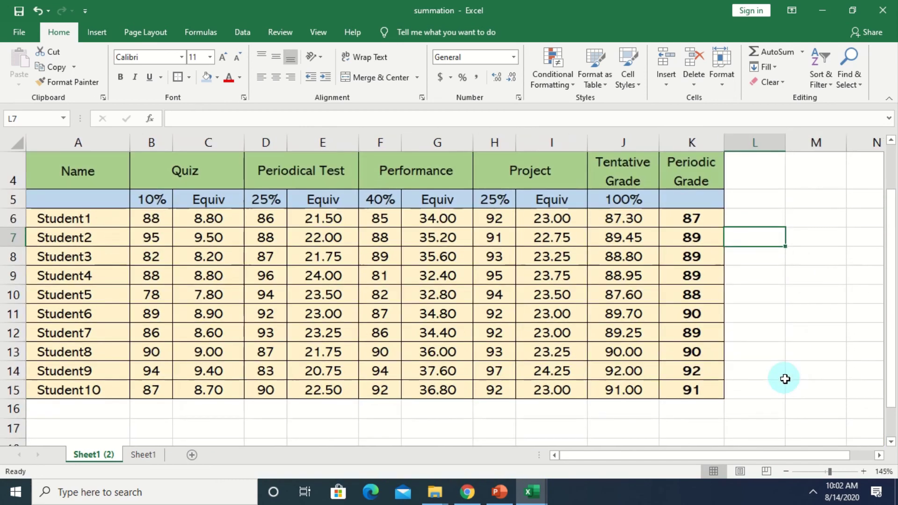